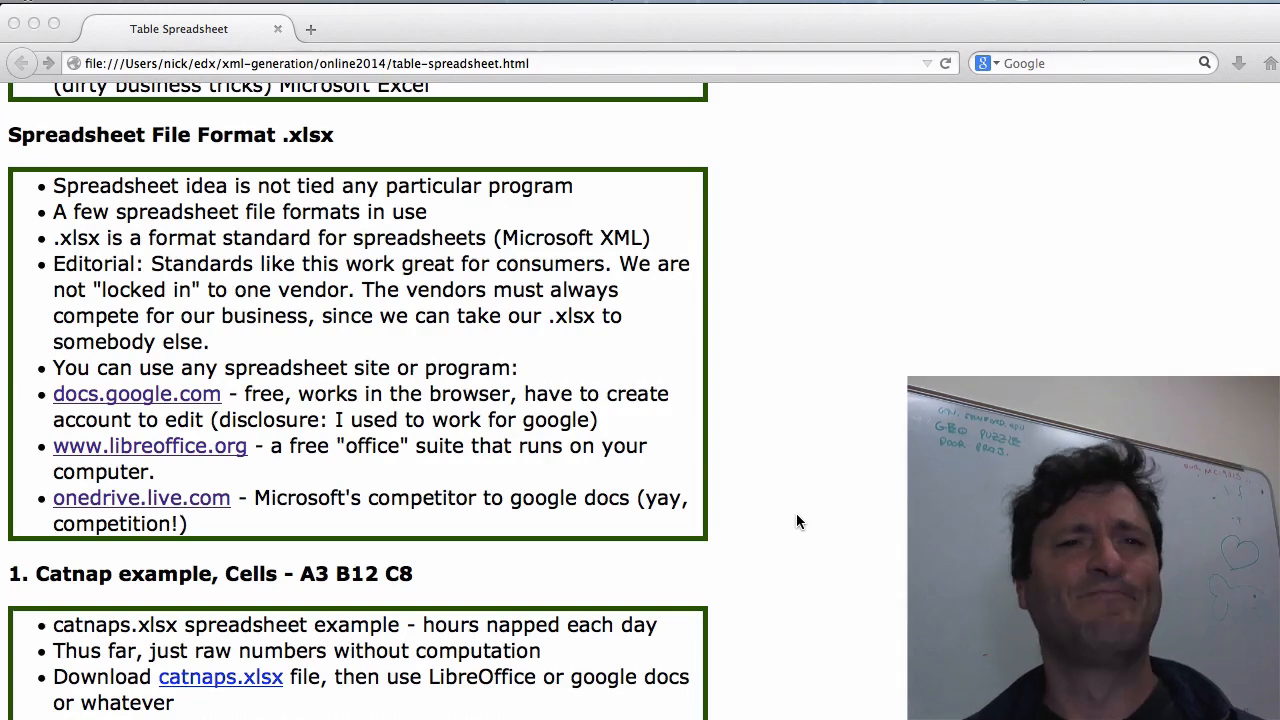
# Read the notes on the .xlsx format, the spreadsheet program options and the catnaps cell addressing example
pyautogui.scroll(-1, 796, 520)
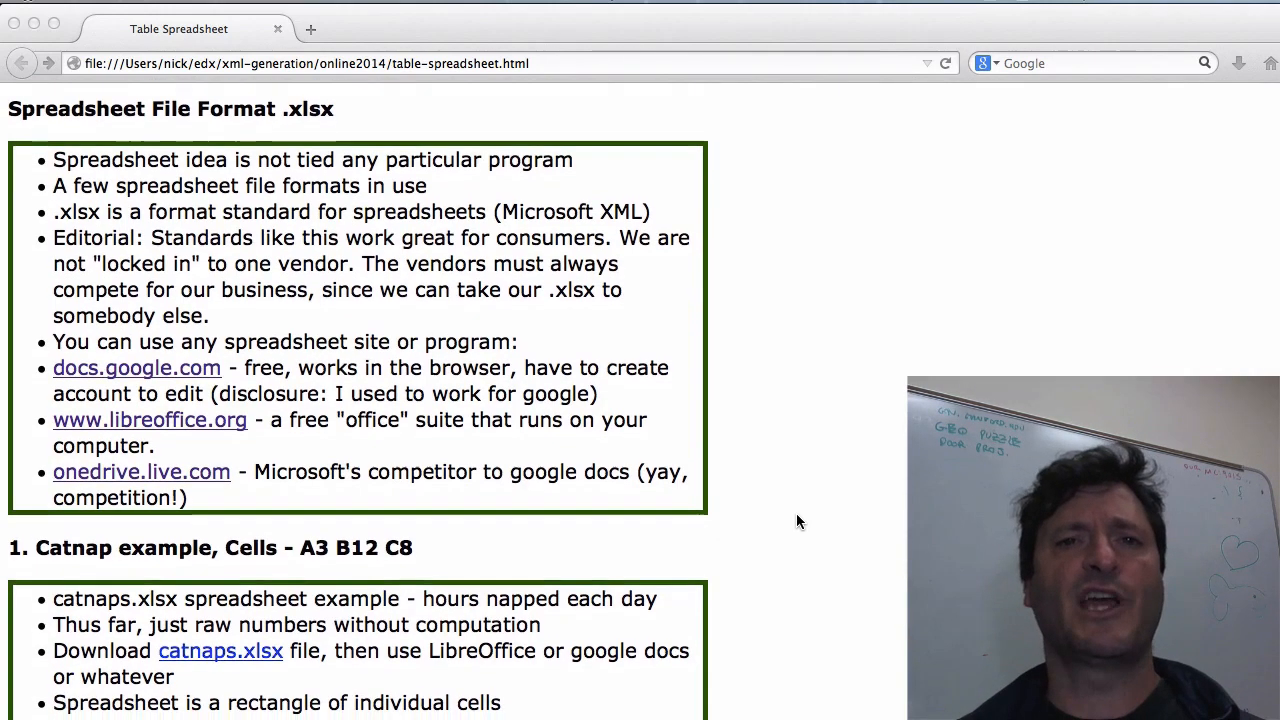
pyautogui.click(103, 212)
pyautogui.moveTo(103, 212); pyautogui.dragTo(55, 220)
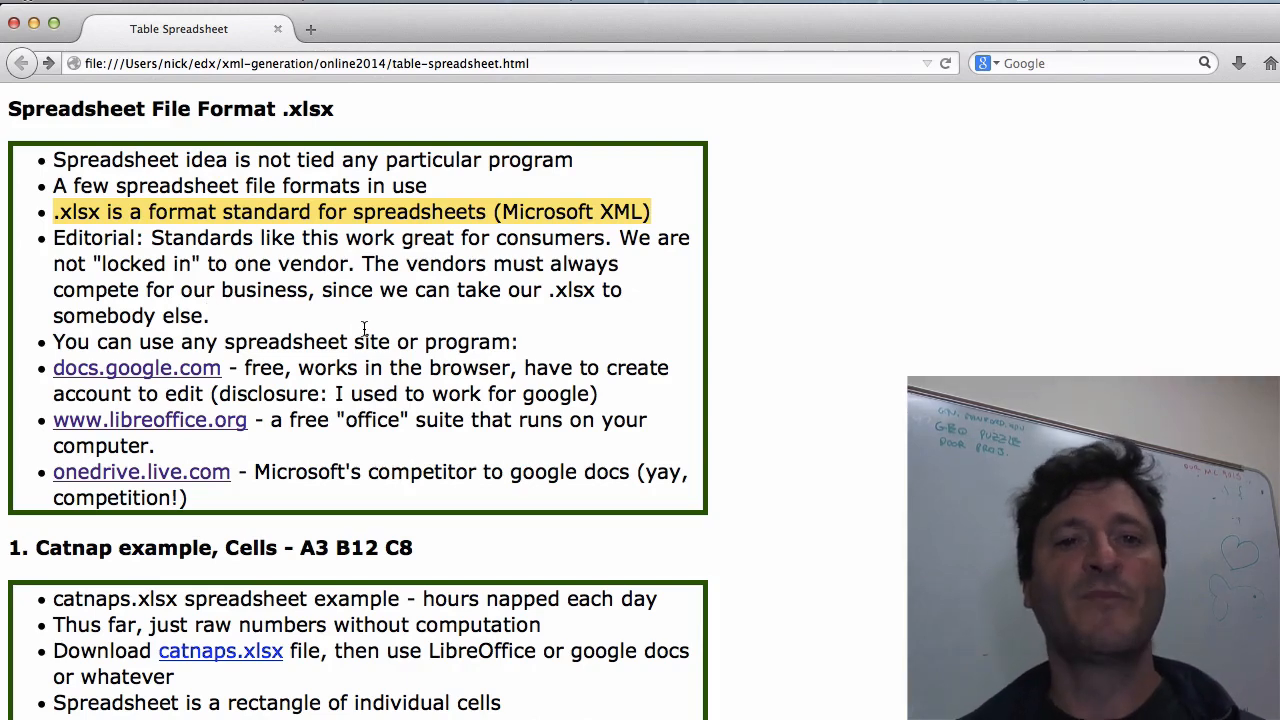
pyautogui.scroll(-3, 364, 331)
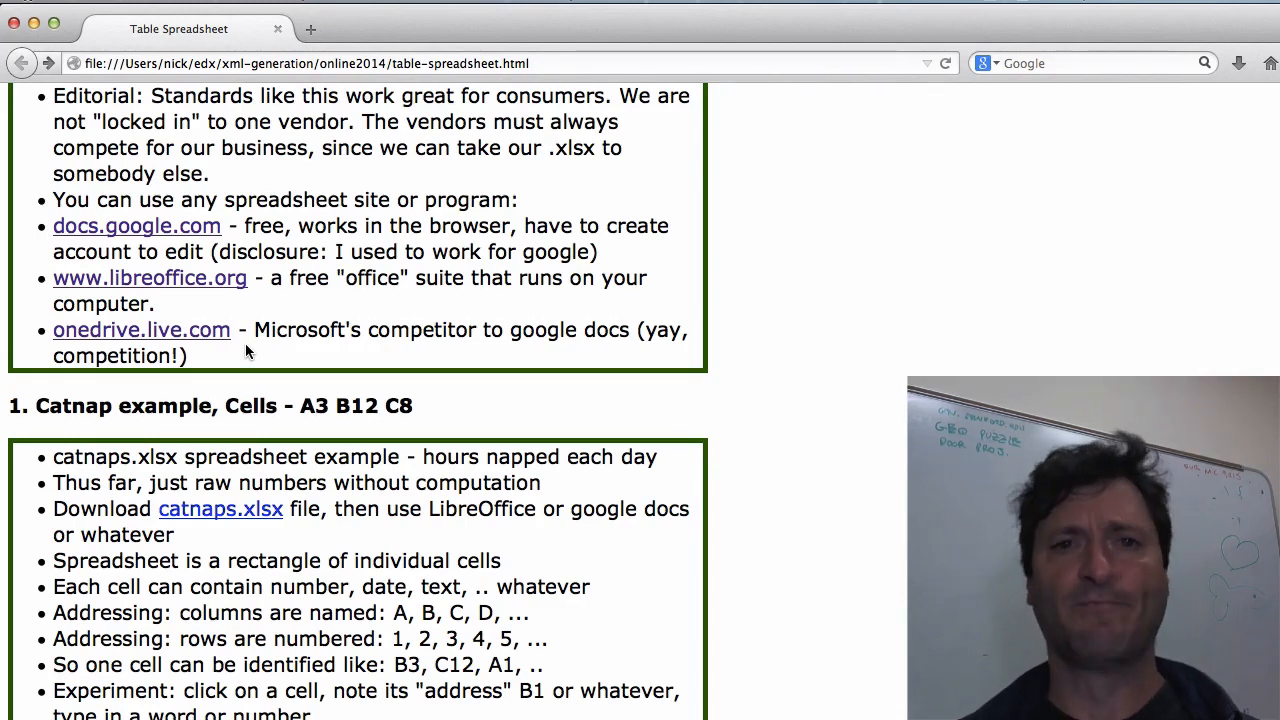
pyautogui.scroll(-5, 246, 350)
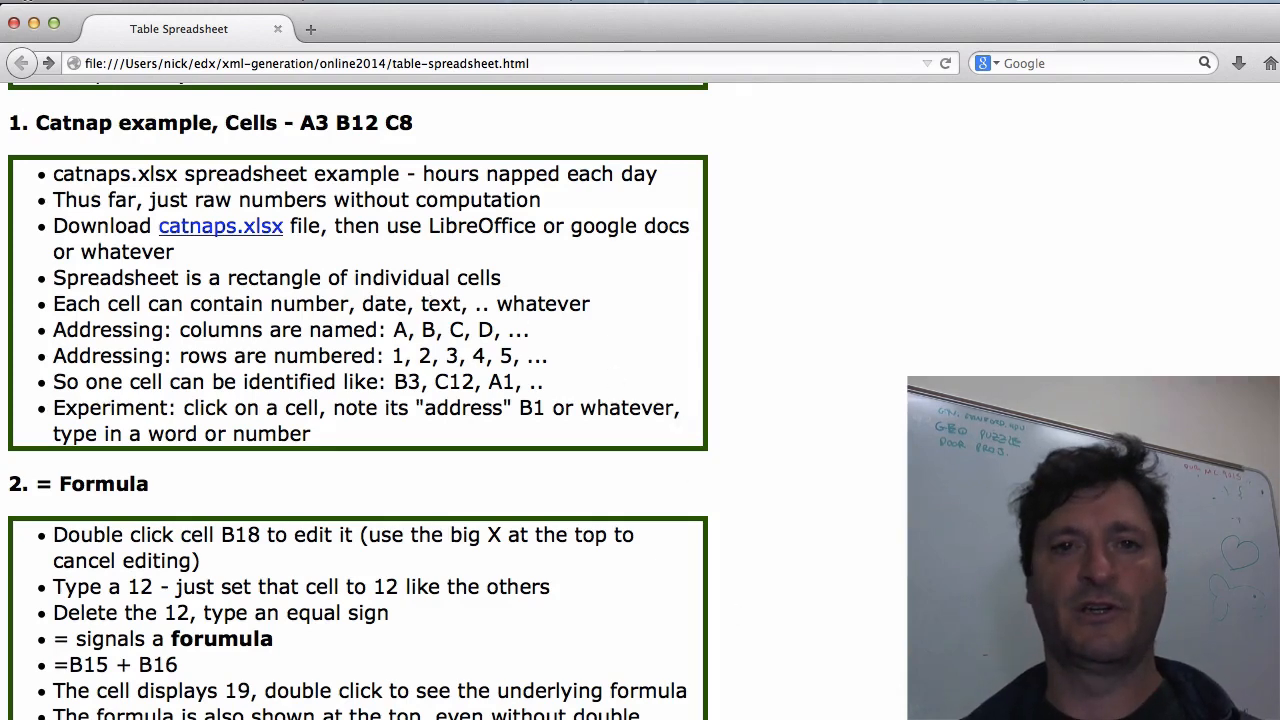
# Switch to catnaps.xlsx in LibreOffice and inspect the first column's header in B2 and its values in B3 and B4
pyautogui.press('super+Tab')
pyautogui.click(93, 565)
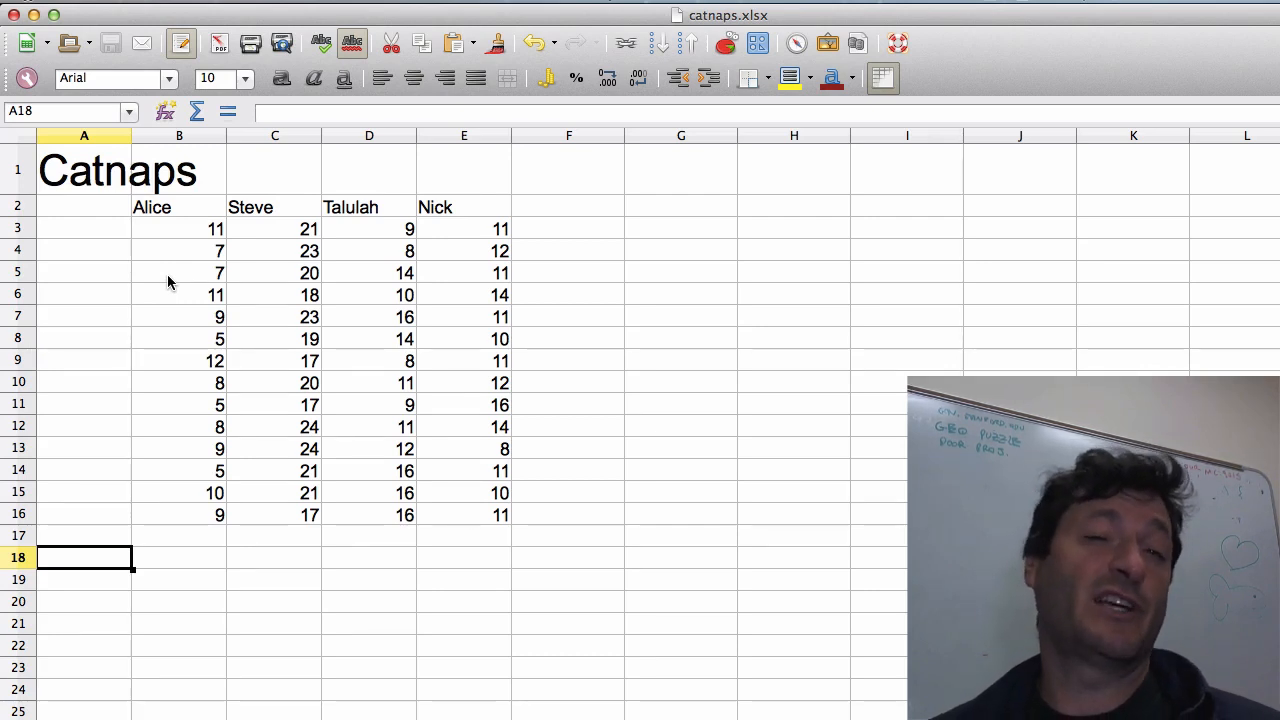
pyautogui.click(186, 213)
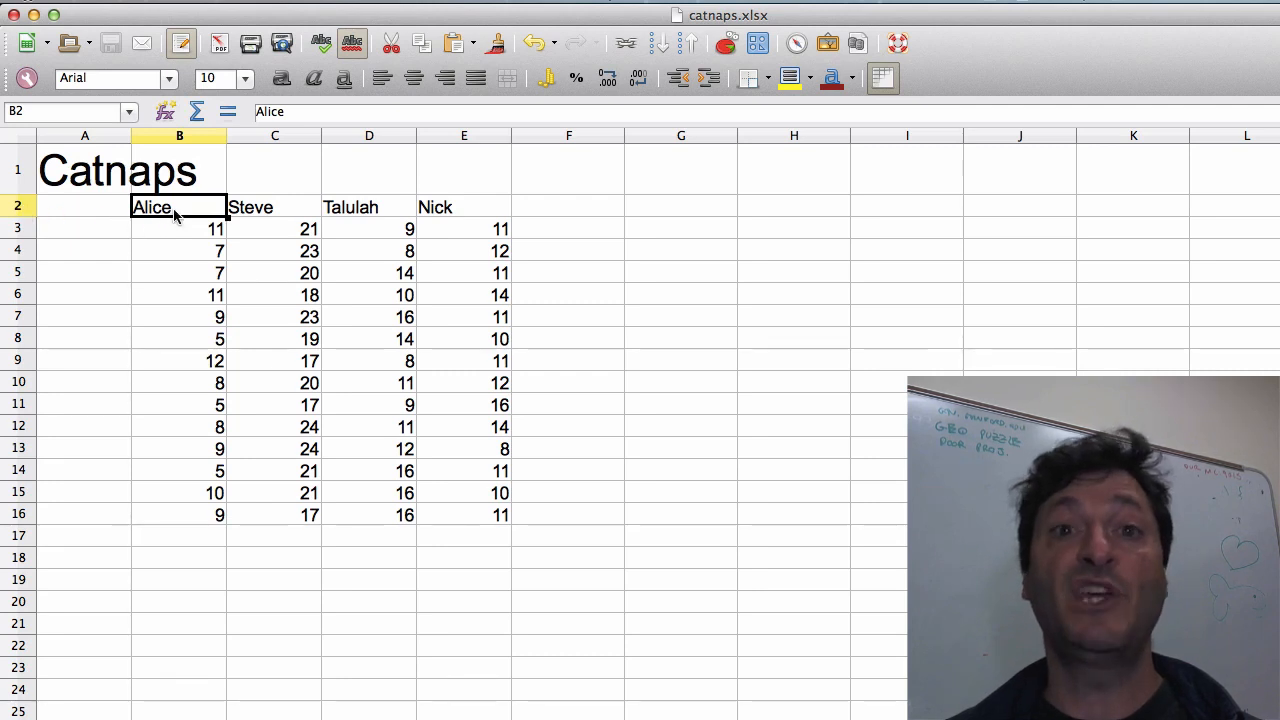
pyautogui.click(186, 233)
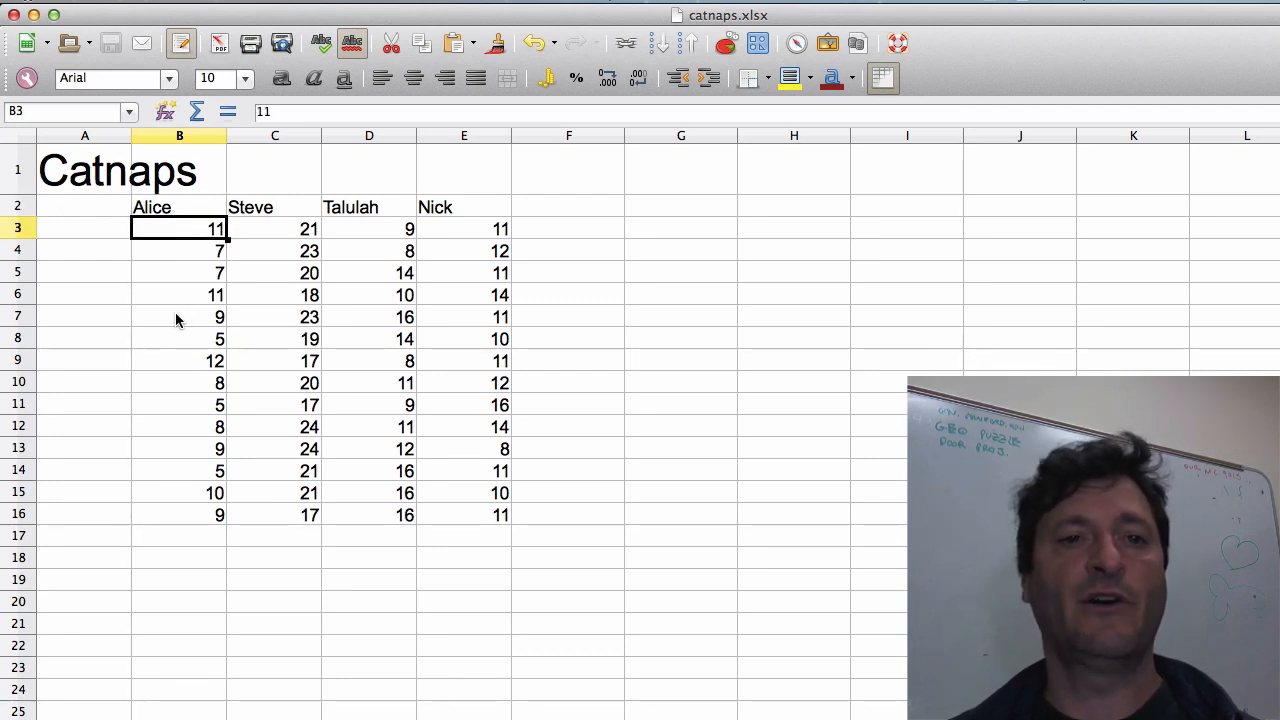
pyautogui.click(195, 252)
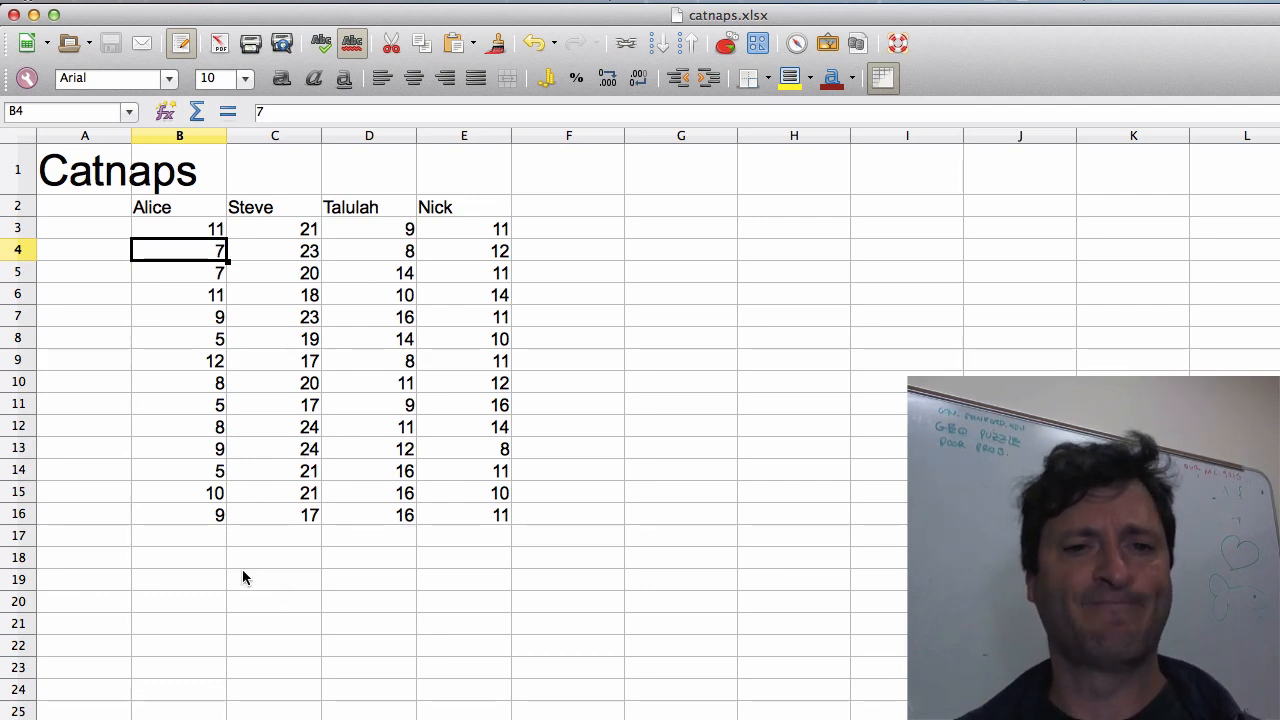
# Enter the plain number 22 in cell B18
pyautogui.click(189, 558)
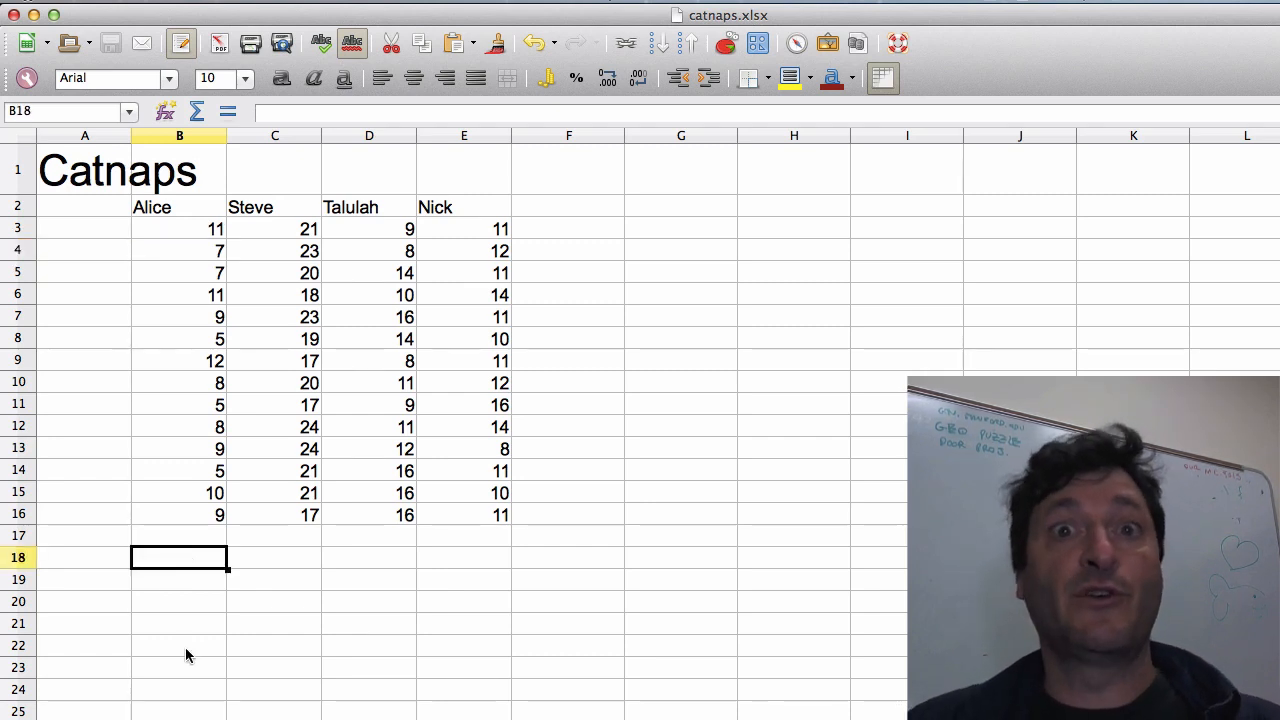
pyautogui.write('22')
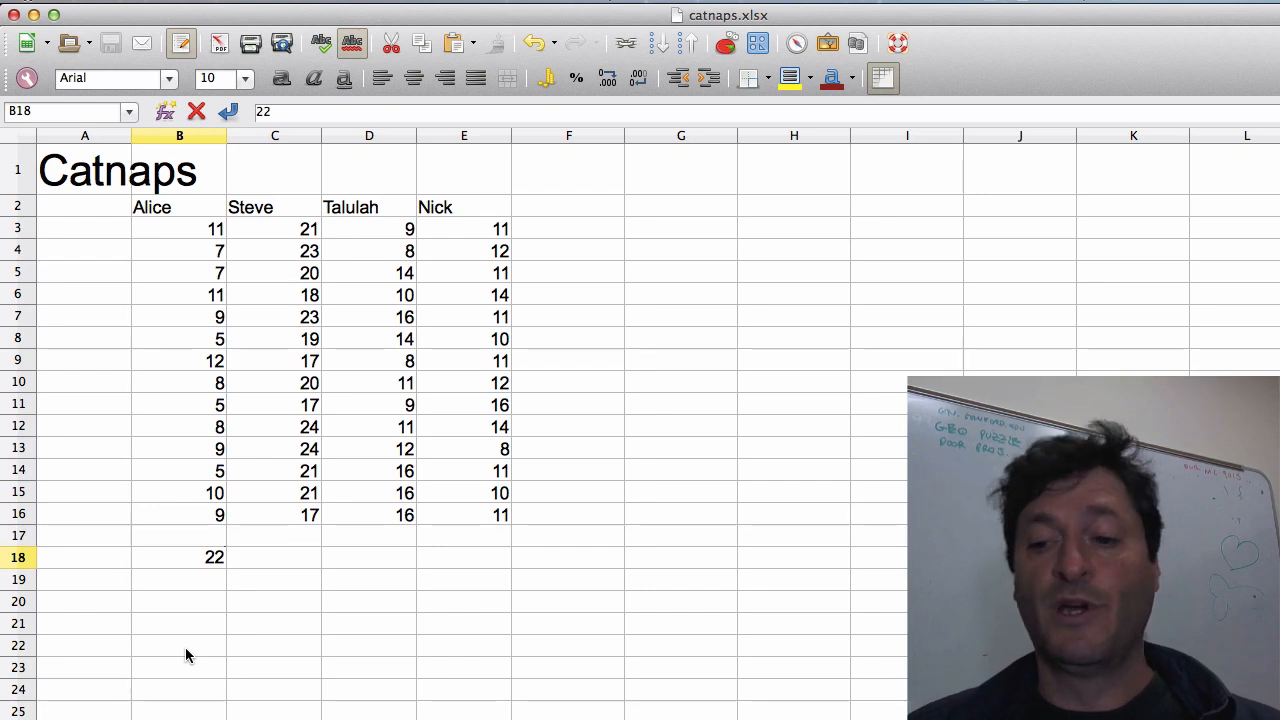
pyautogui.press('Return')
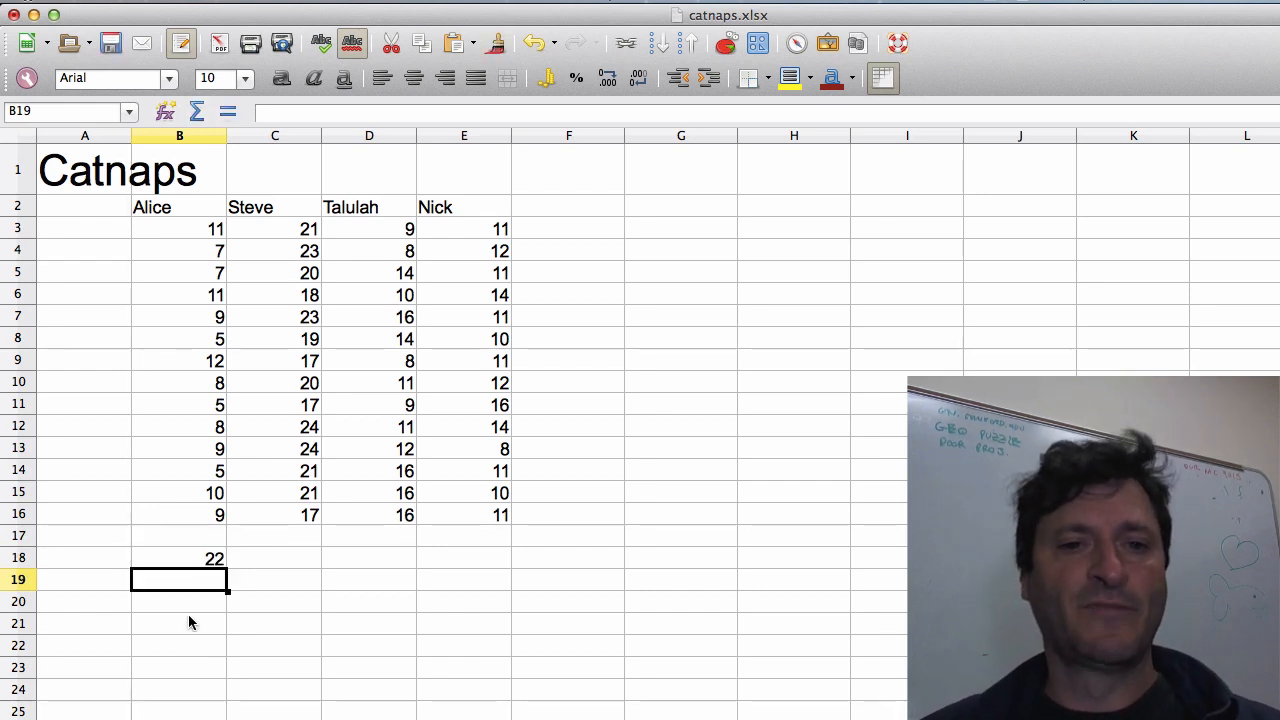
# Replace the content of cell B18 with the formula =B15+B16
pyautogui.click(176, 563)
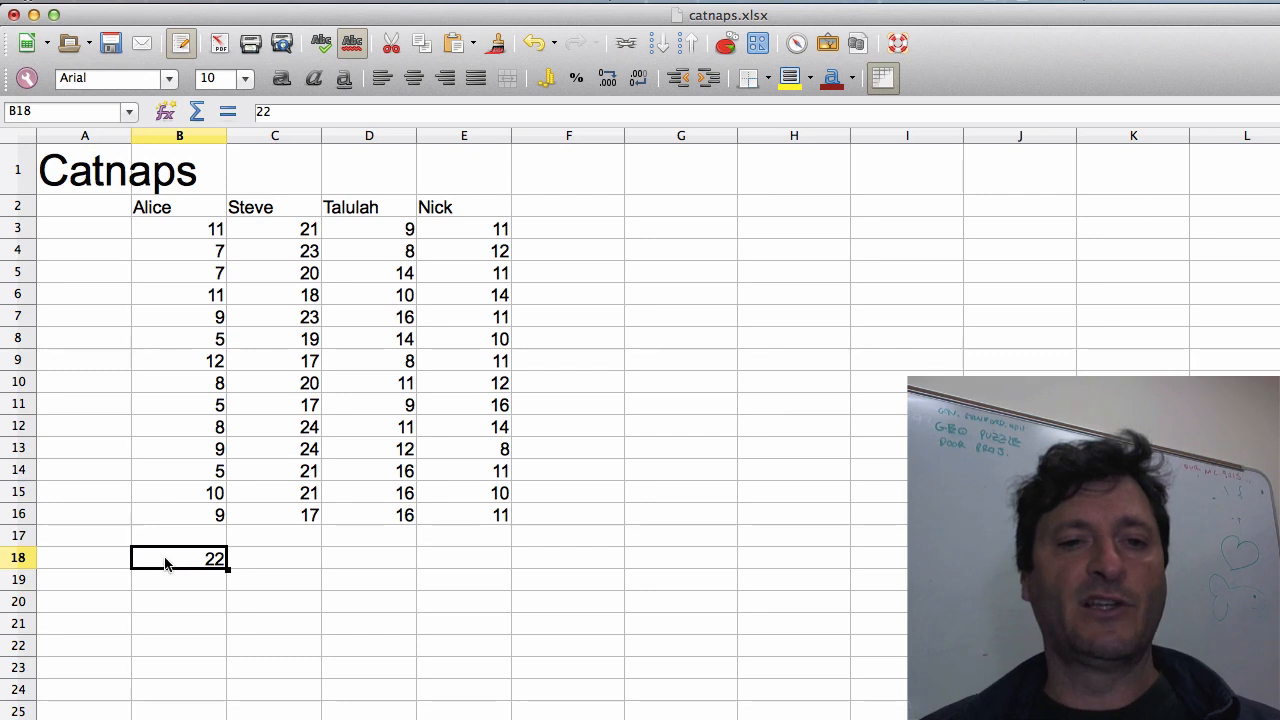
pyautogui.doubleClick(166, 562)
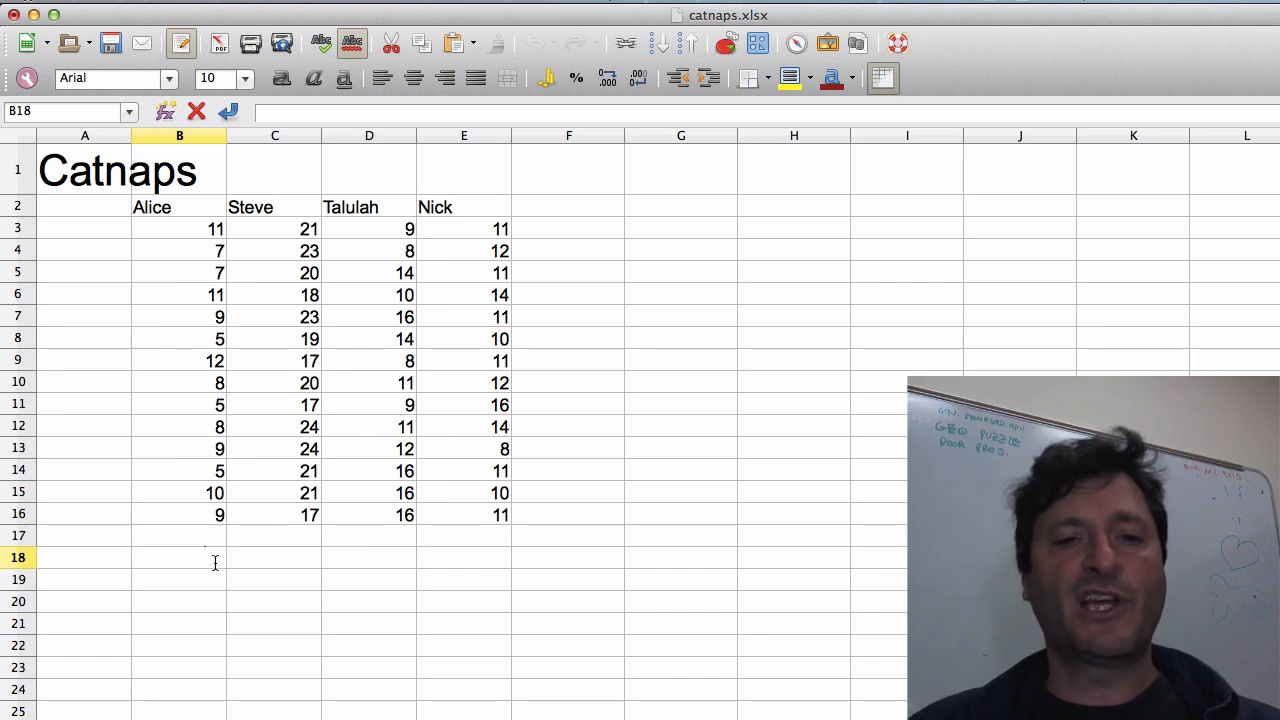
pyautogui.write('=')
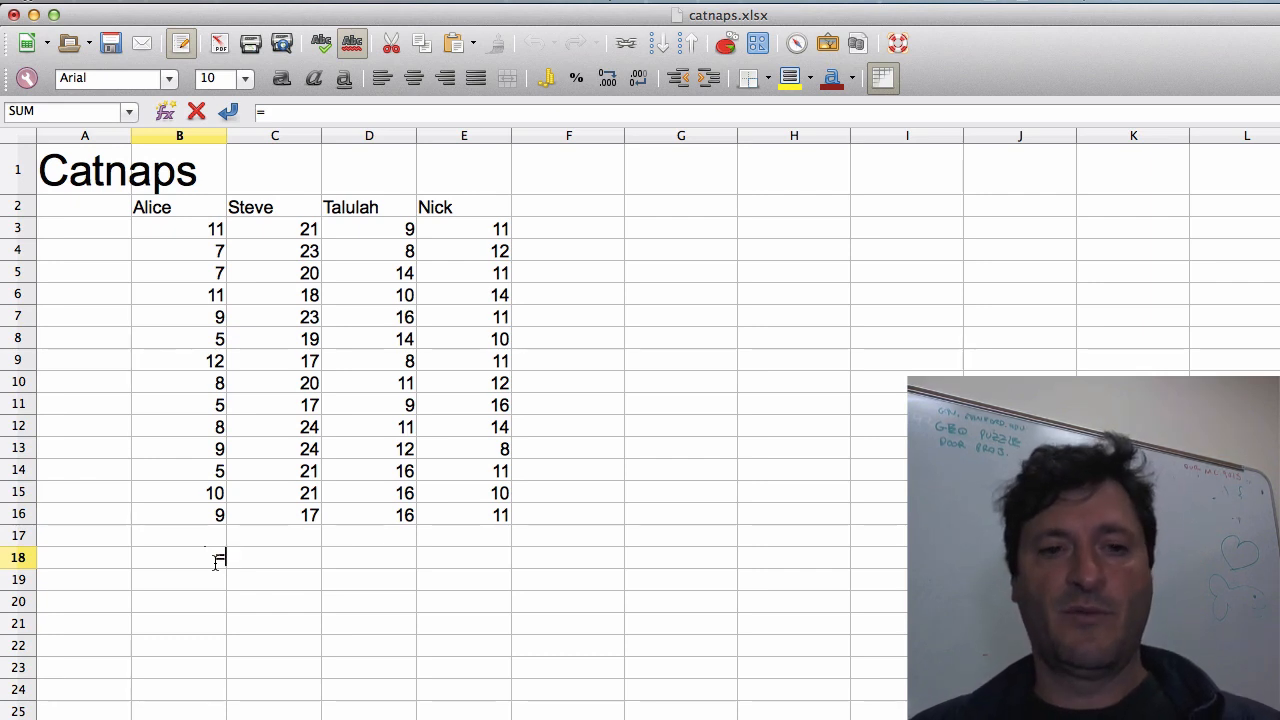
pyautogui.write('B15')
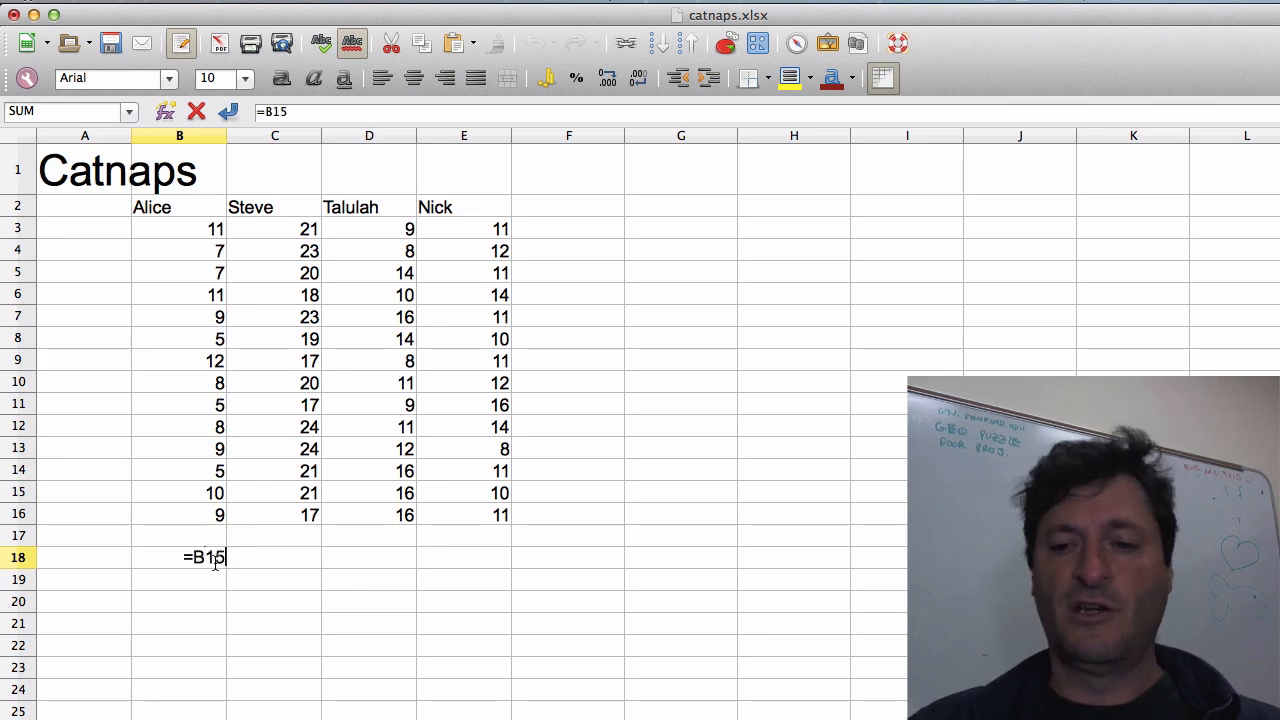
pyautogui.write('+B16')
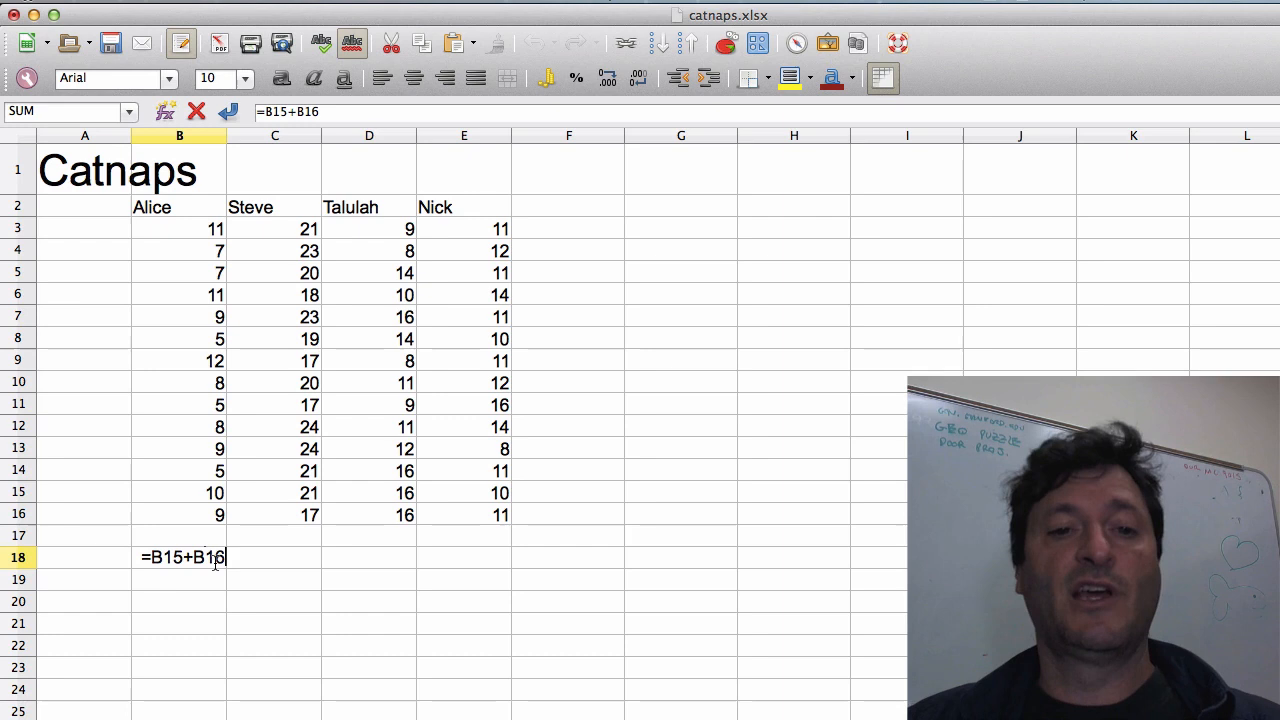
pyautogui.press('Return')
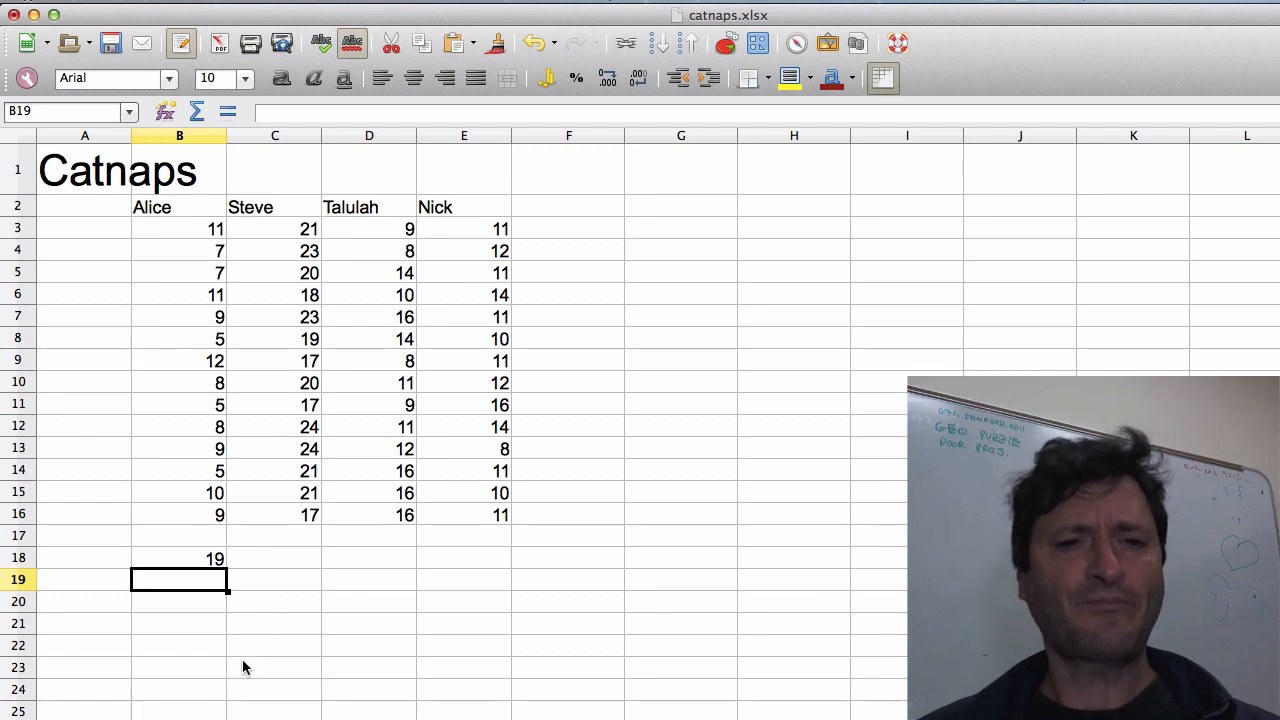
# Inspect the formula behind cell B18 and the cells it references, leaving it unedited
pyautogui.click(180, 562)
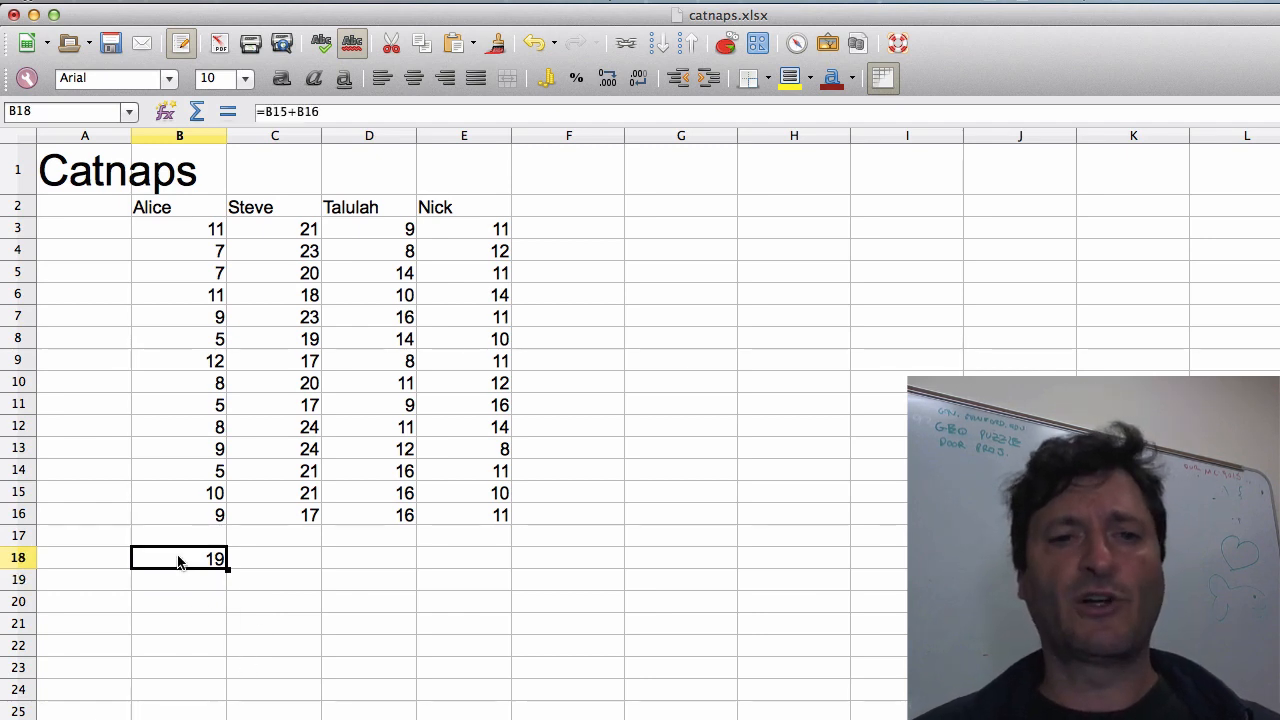
pyautogui.doubleClick(178, 560)
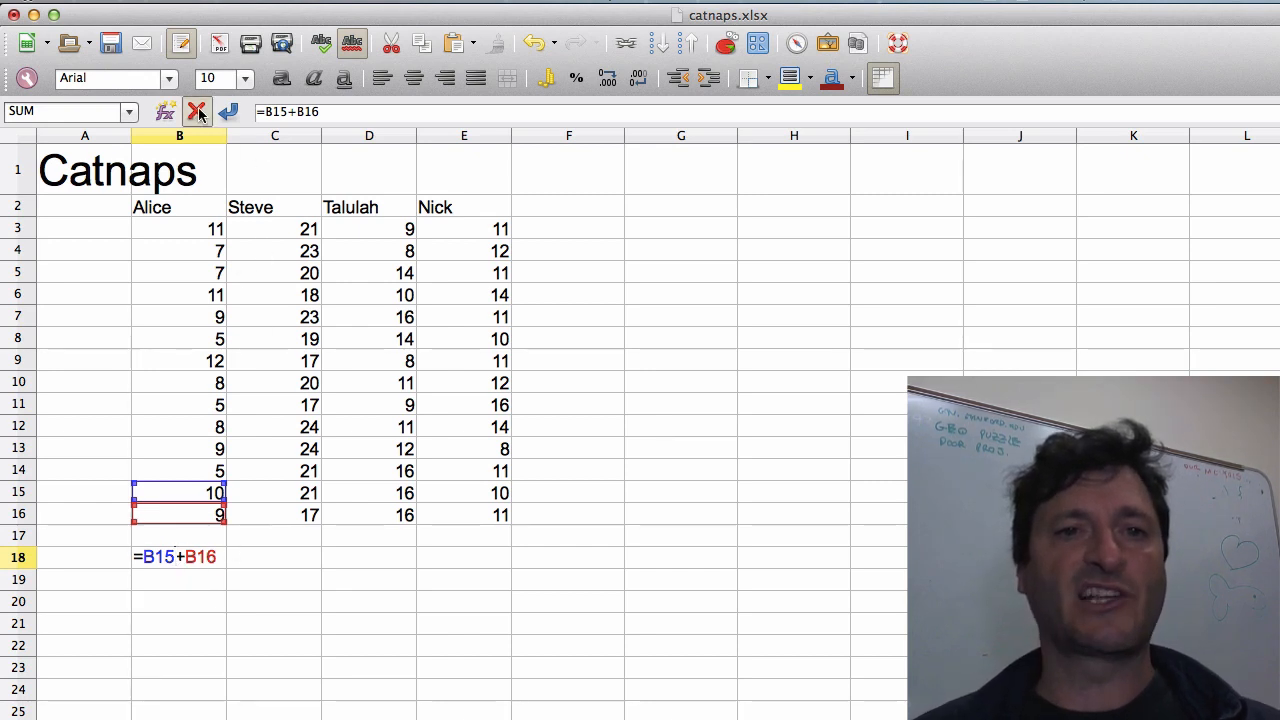
pyautogui.click(228, 111)
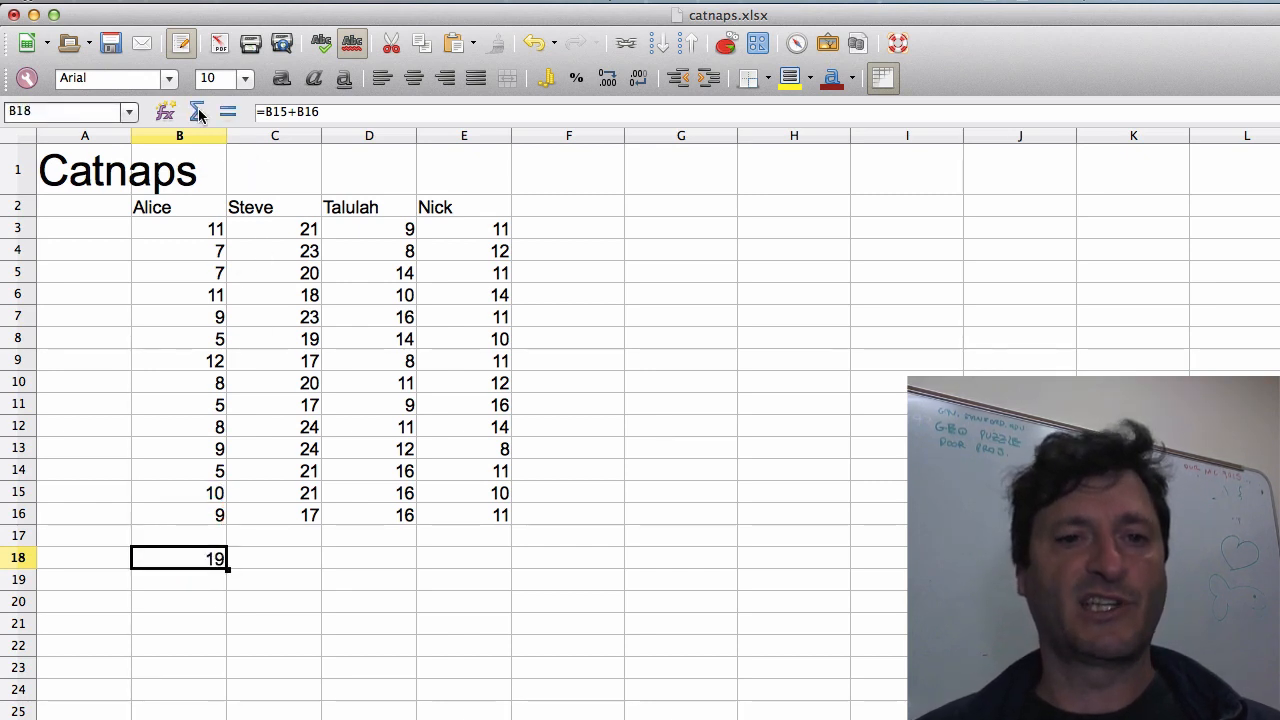
# Replace the formula in cell B18 with =sum(B3:B16) to total the first column's nap hours
pyautogui.doubleClick(194, 557)
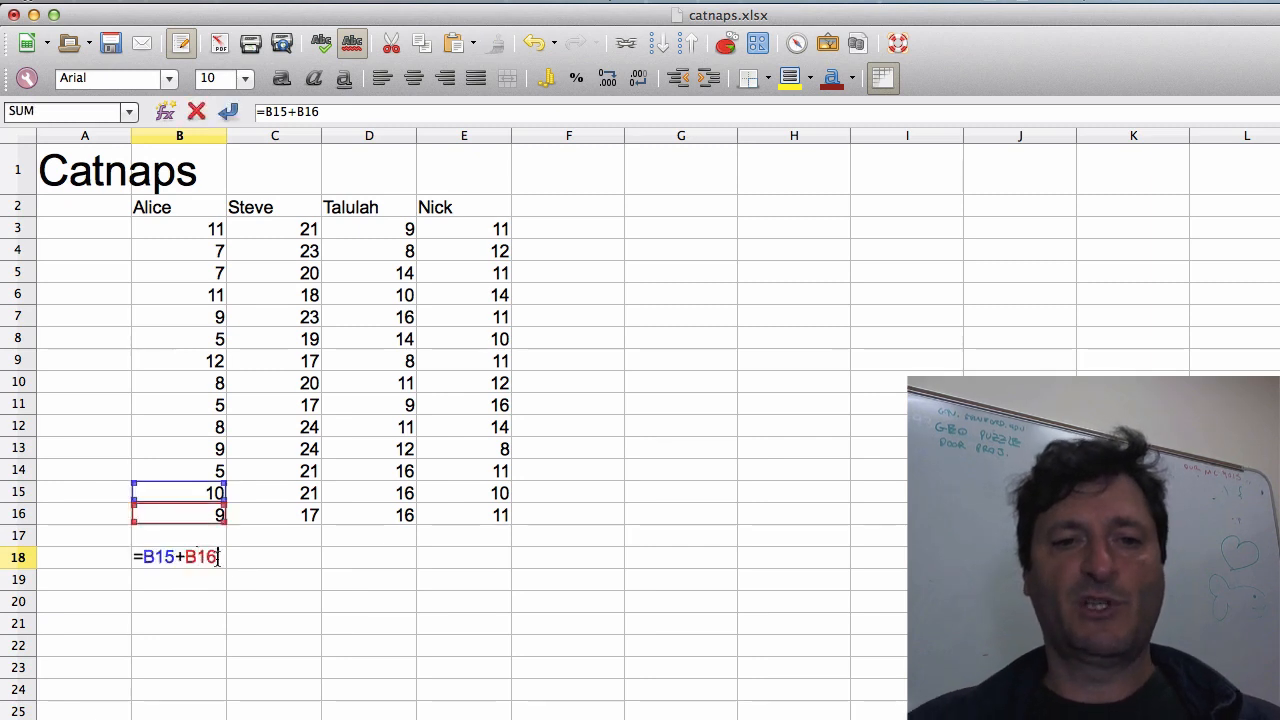
pyautogui.press('BackSpace')
pyautogui.press('BackSpace')
pyautogui.press('BackSpace')
pyautogui.press('BackSpace')
pyautogui.press('BackSpace')
pyautogui.press('BackSpace')
pyautogui.press('BackSpace')
pyautogui.press('BackSpace')
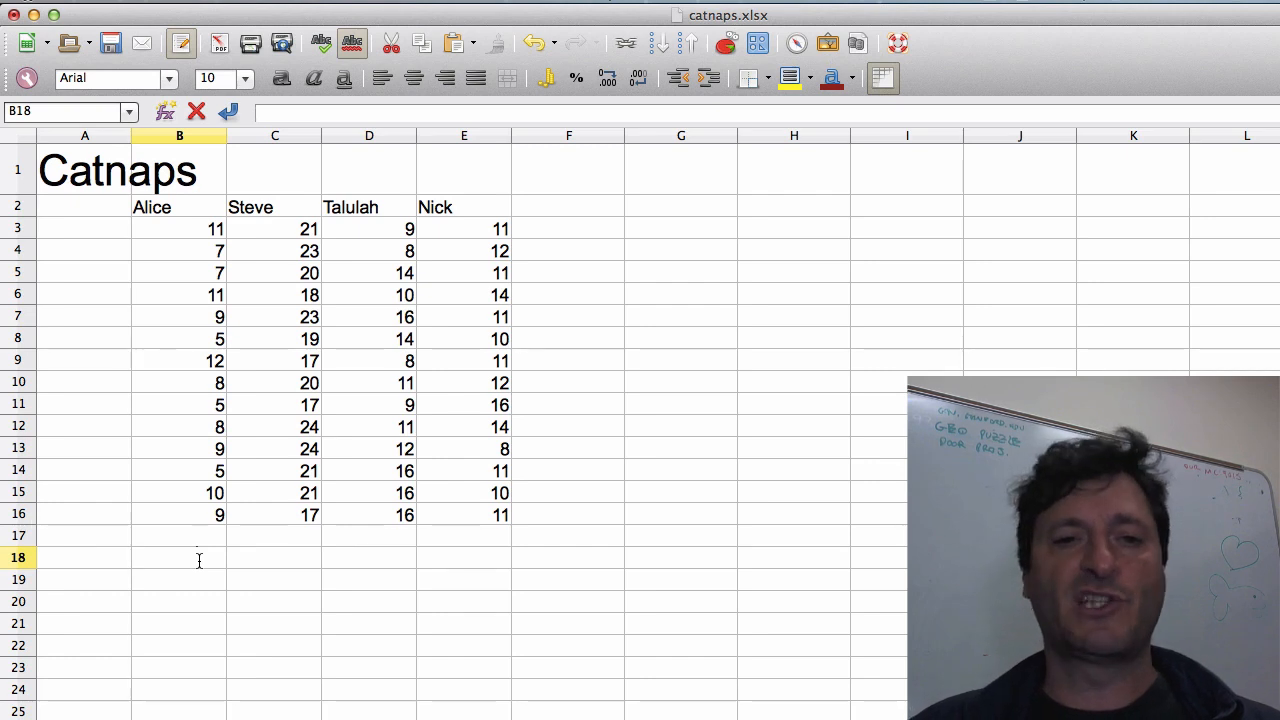
pyautogui.write('=')
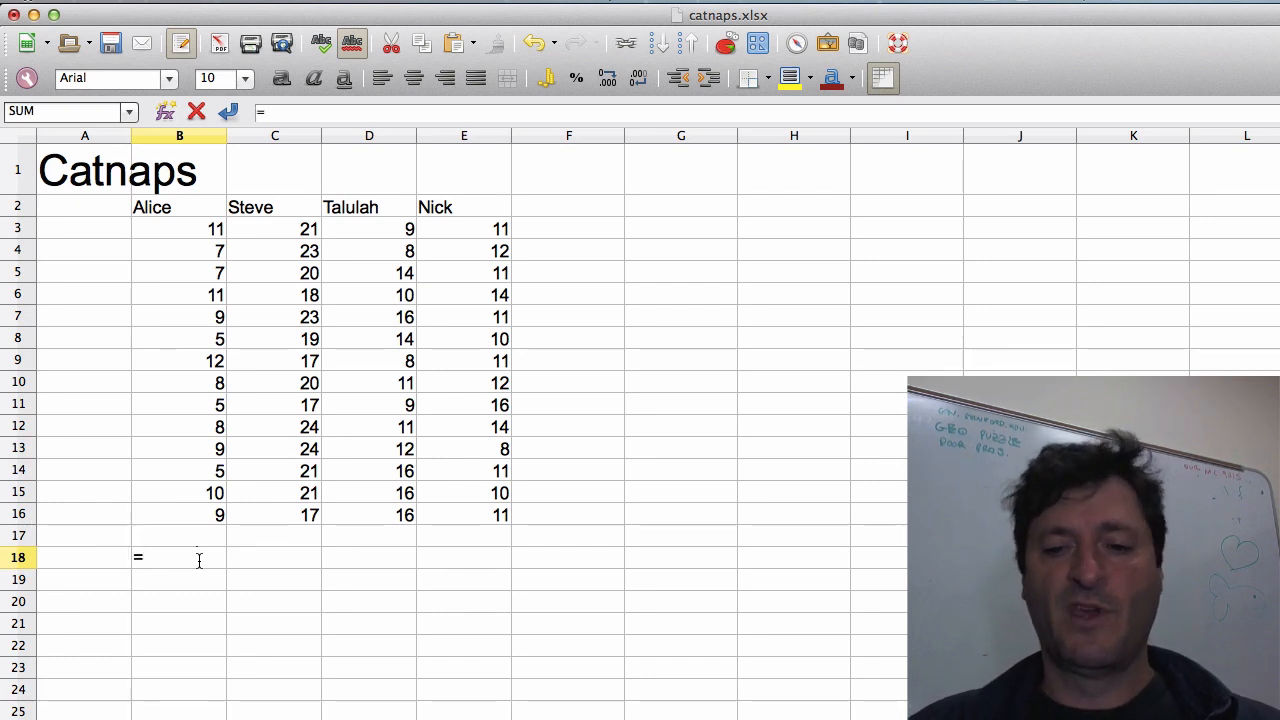
pyautogui.write('sum')
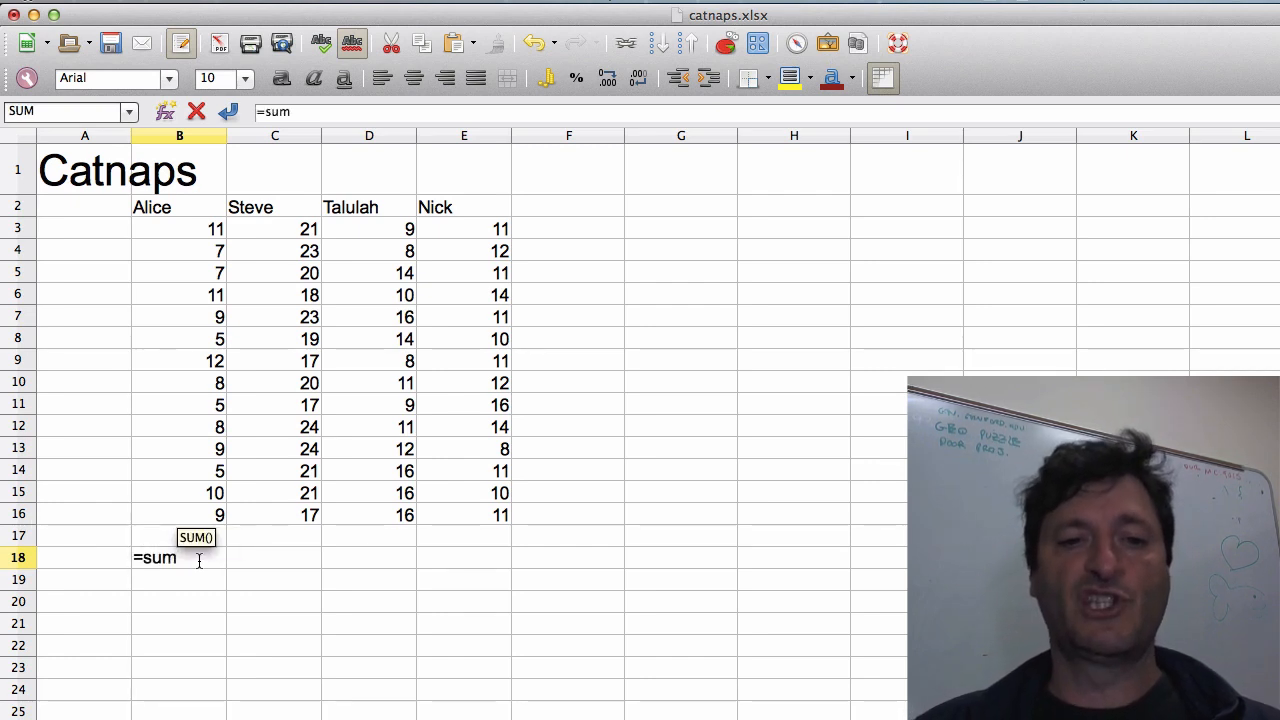
pyautogui.write('(')
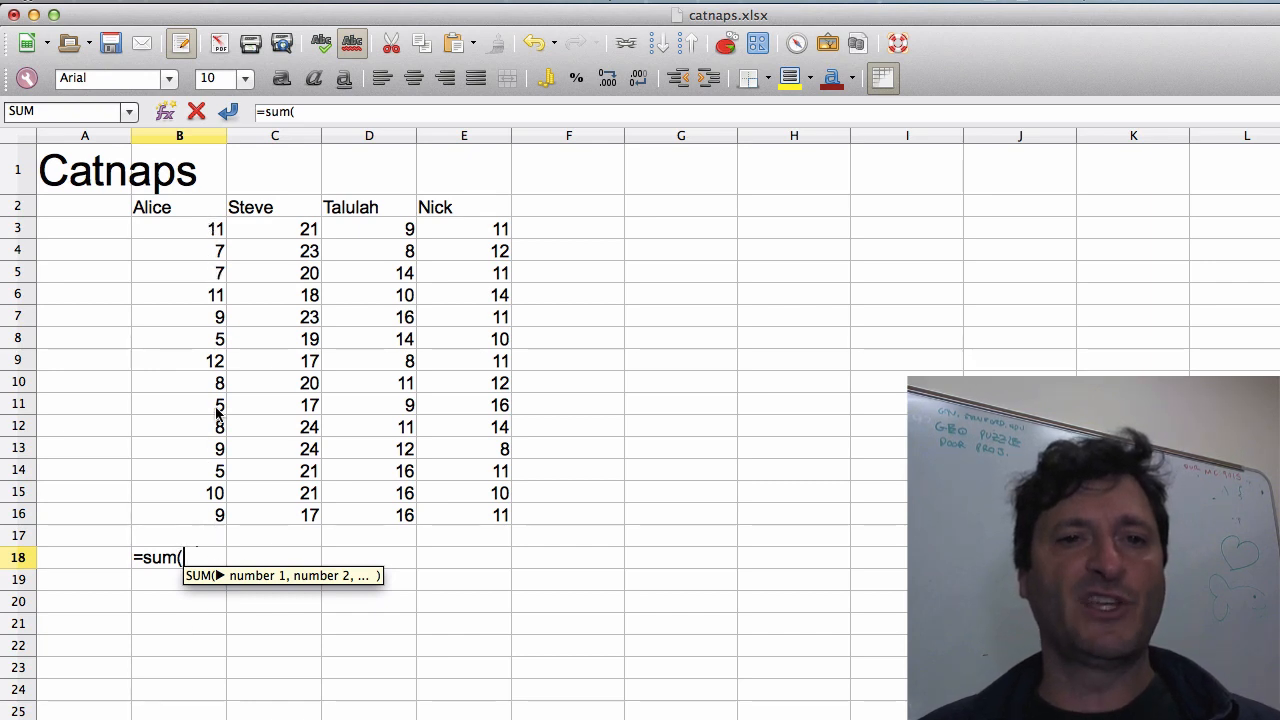
pyautogui.click(195, 228)
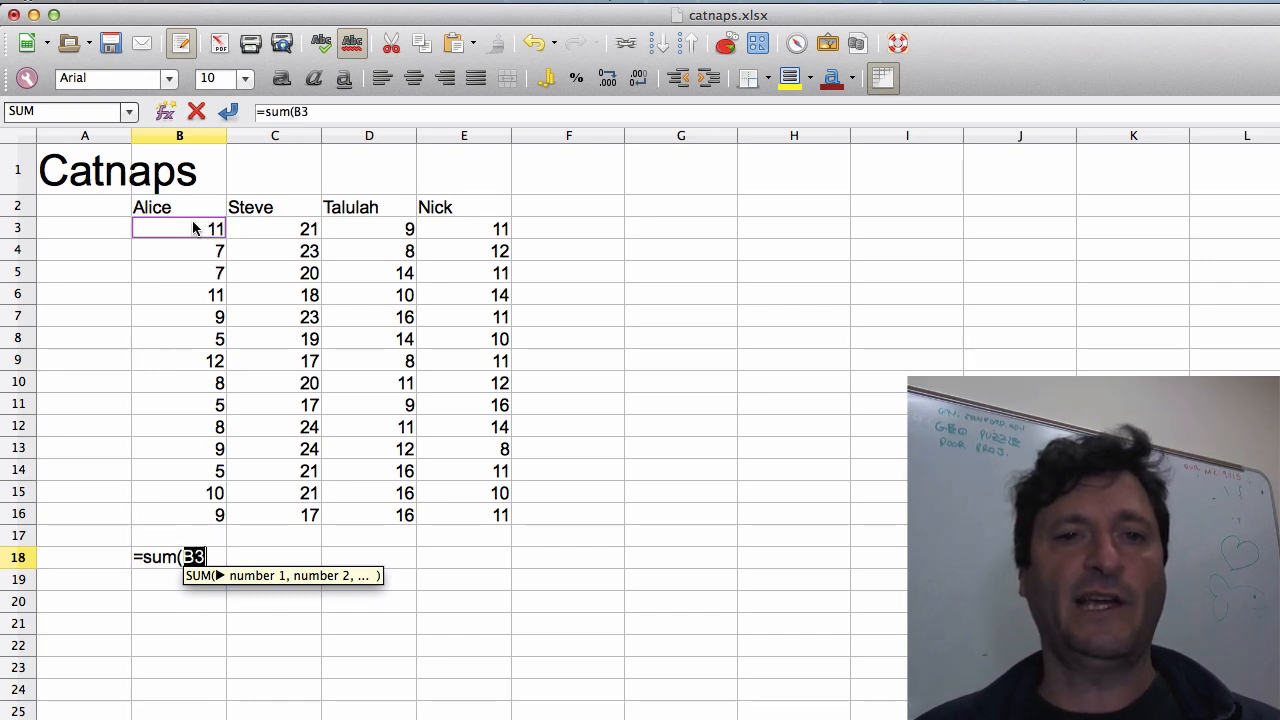
pyautogui.moveTo(195, 228); pyautogui.dragTo(189, 520)
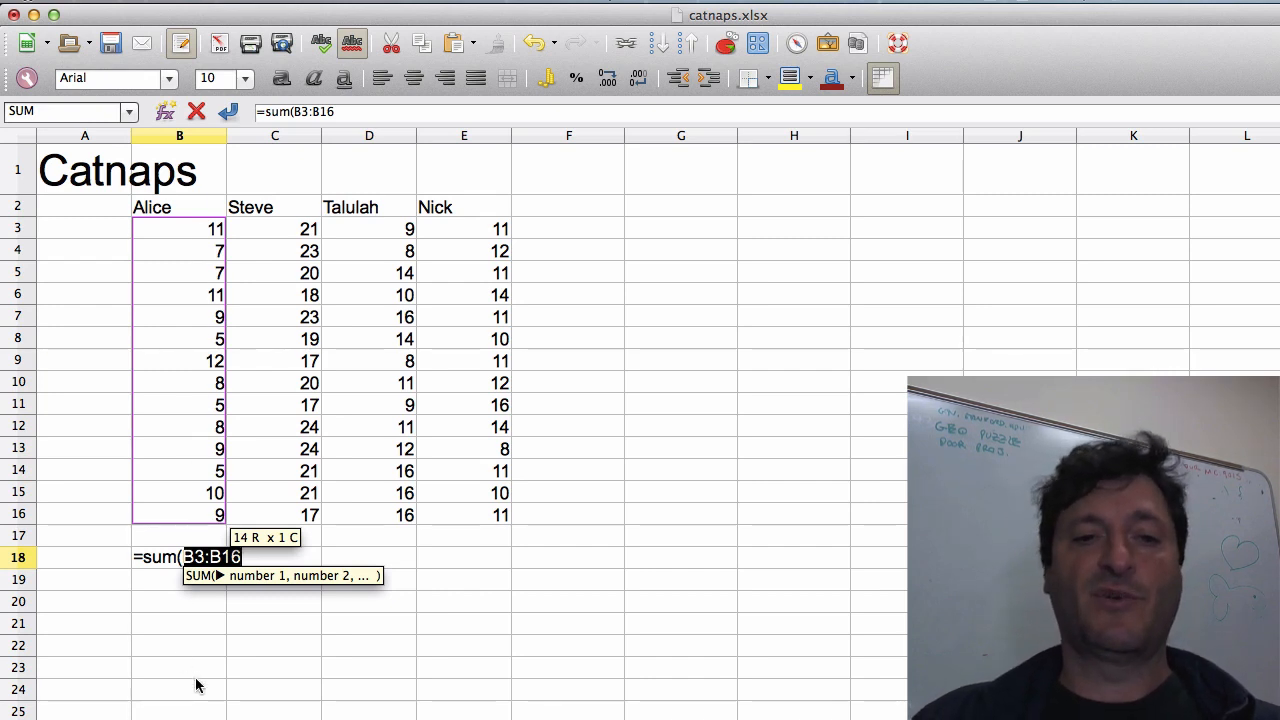
pyautogui.write(')')
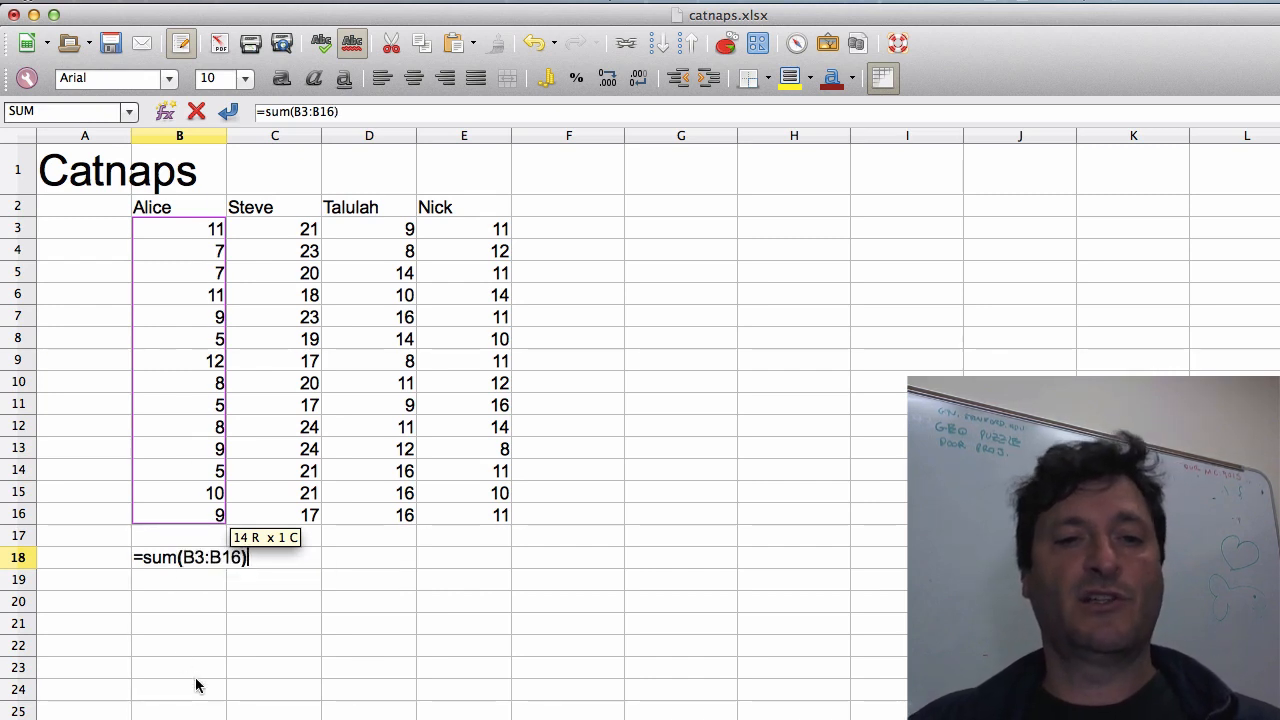
pyautogui.press('Return')
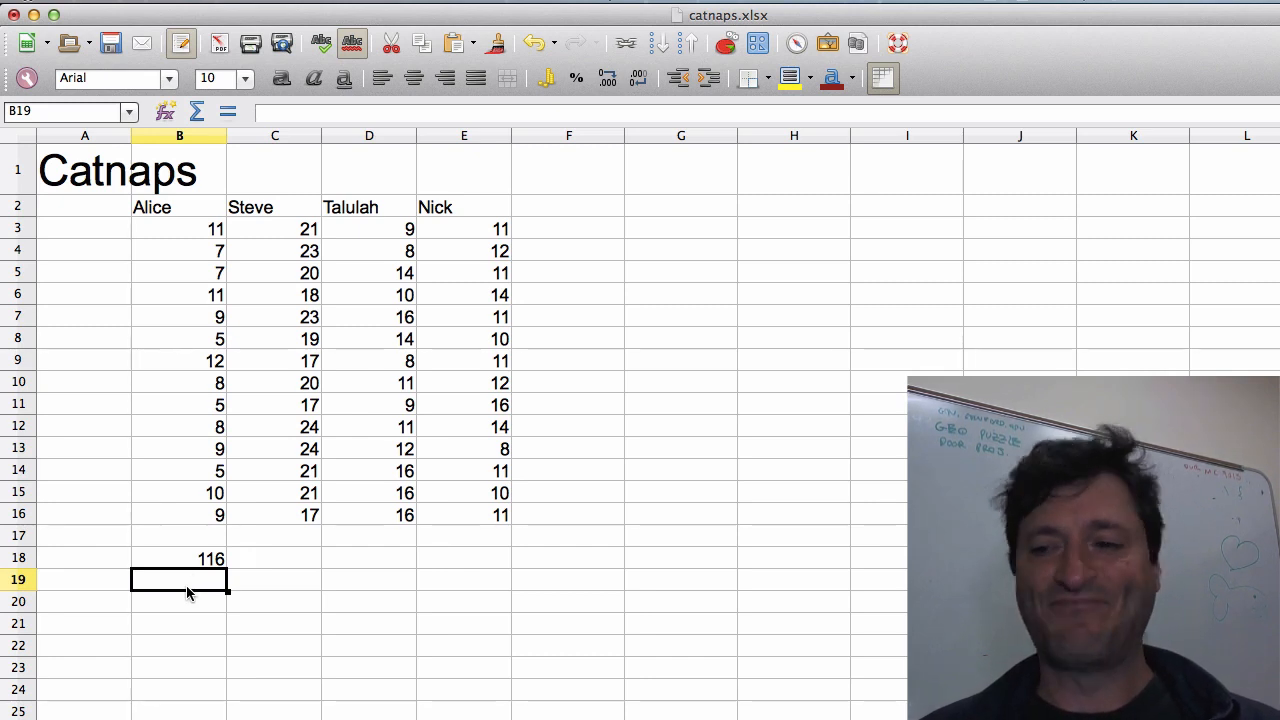
# Set cell B15 to 11 to test the recalculation of the total
pyautogui.click(187, 494)
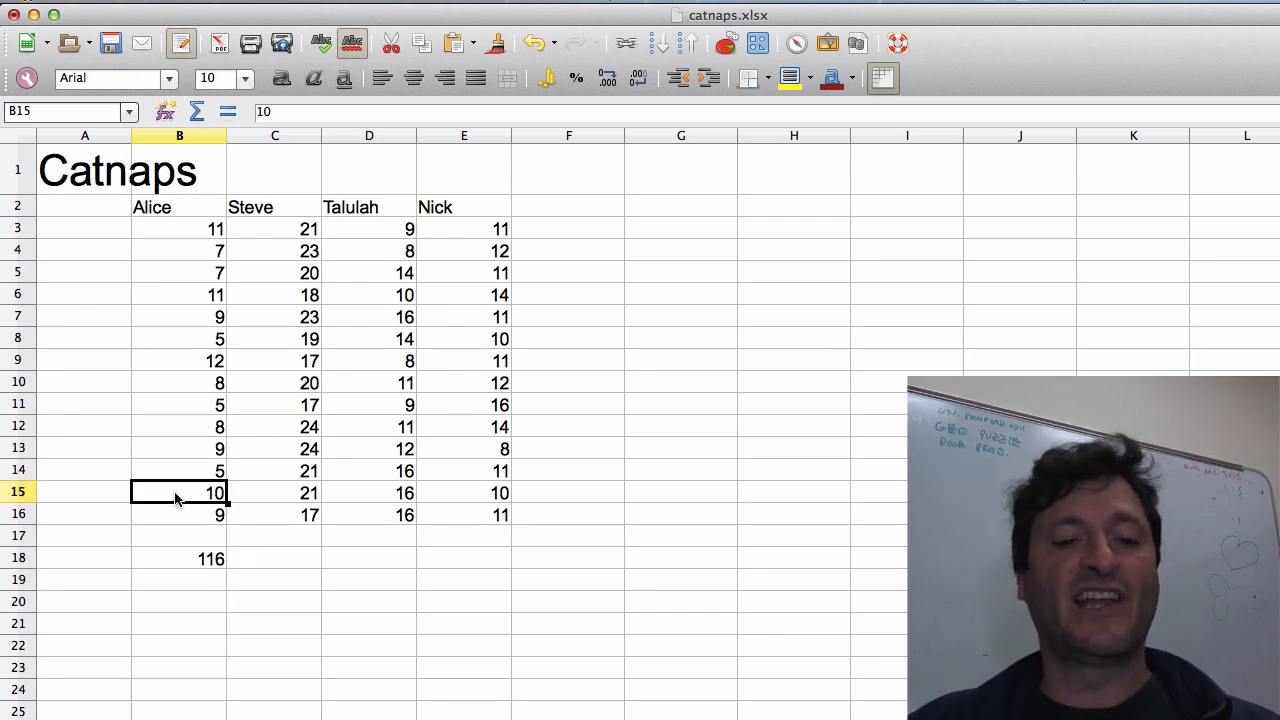
pyautogui.write('11')
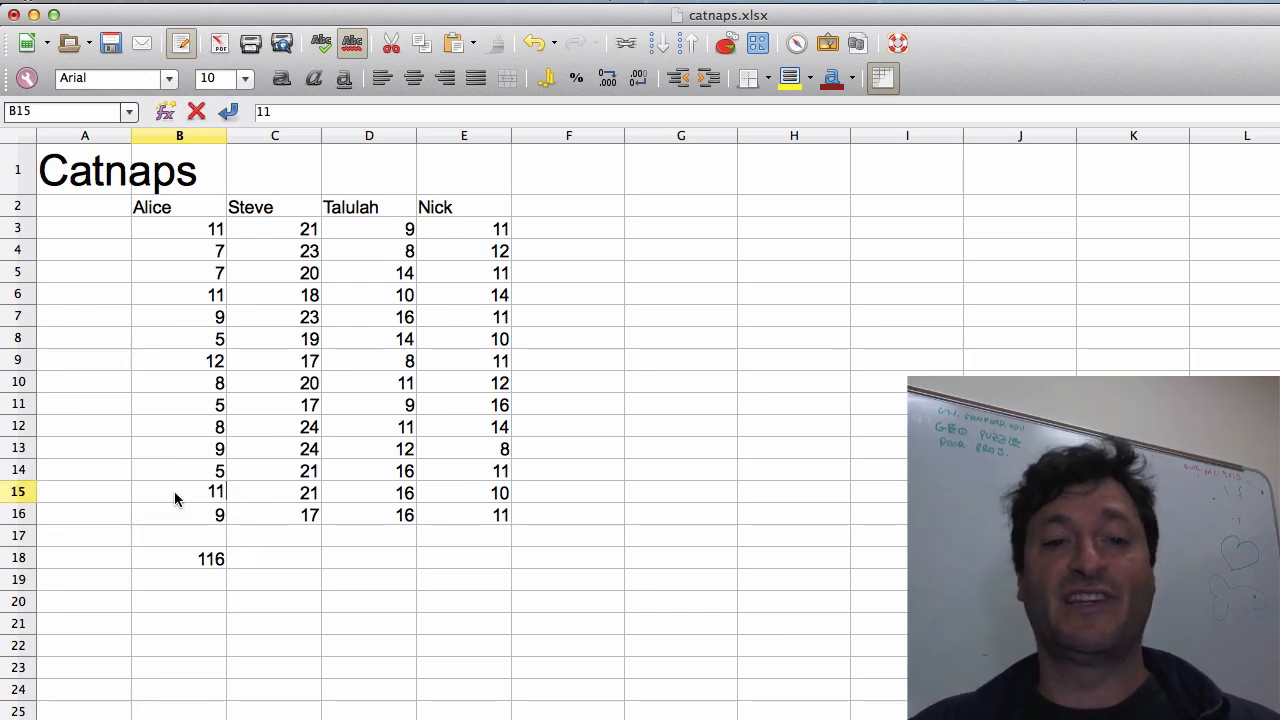
pyautogui.press('Return')
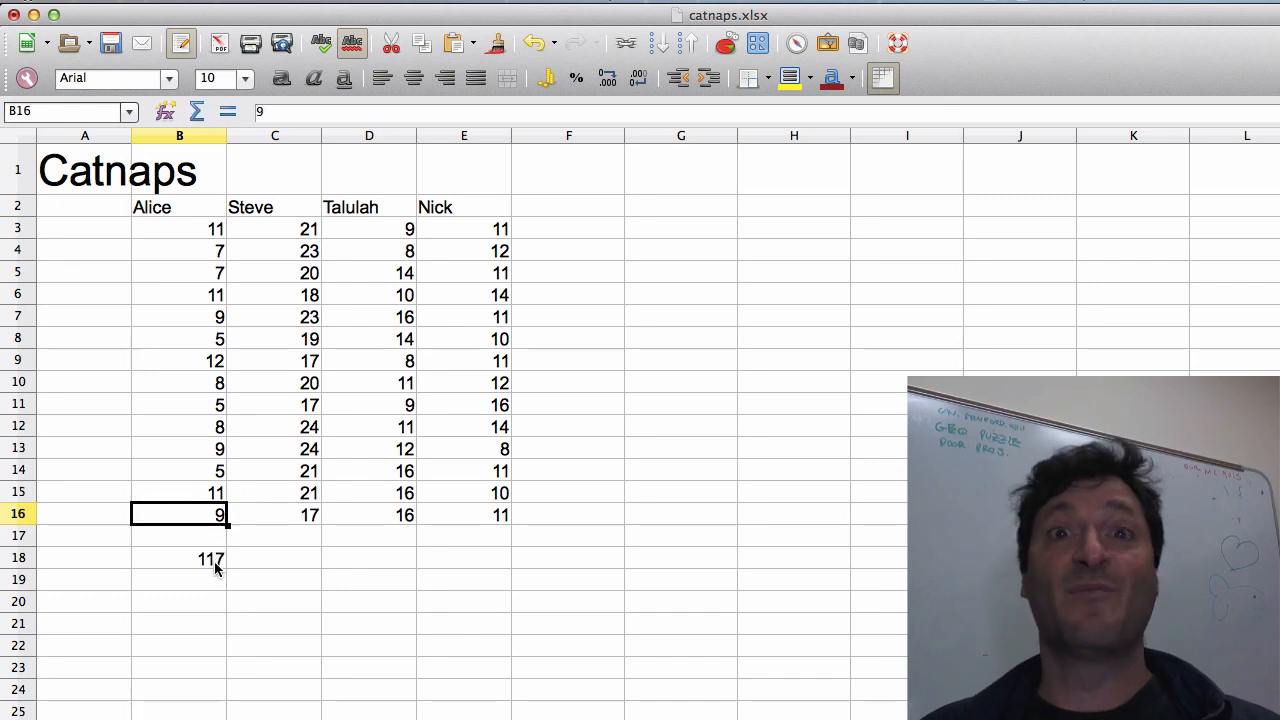
# Set cell B15 back to 10 and select the total in B18
pyautogui.click(198, 500)
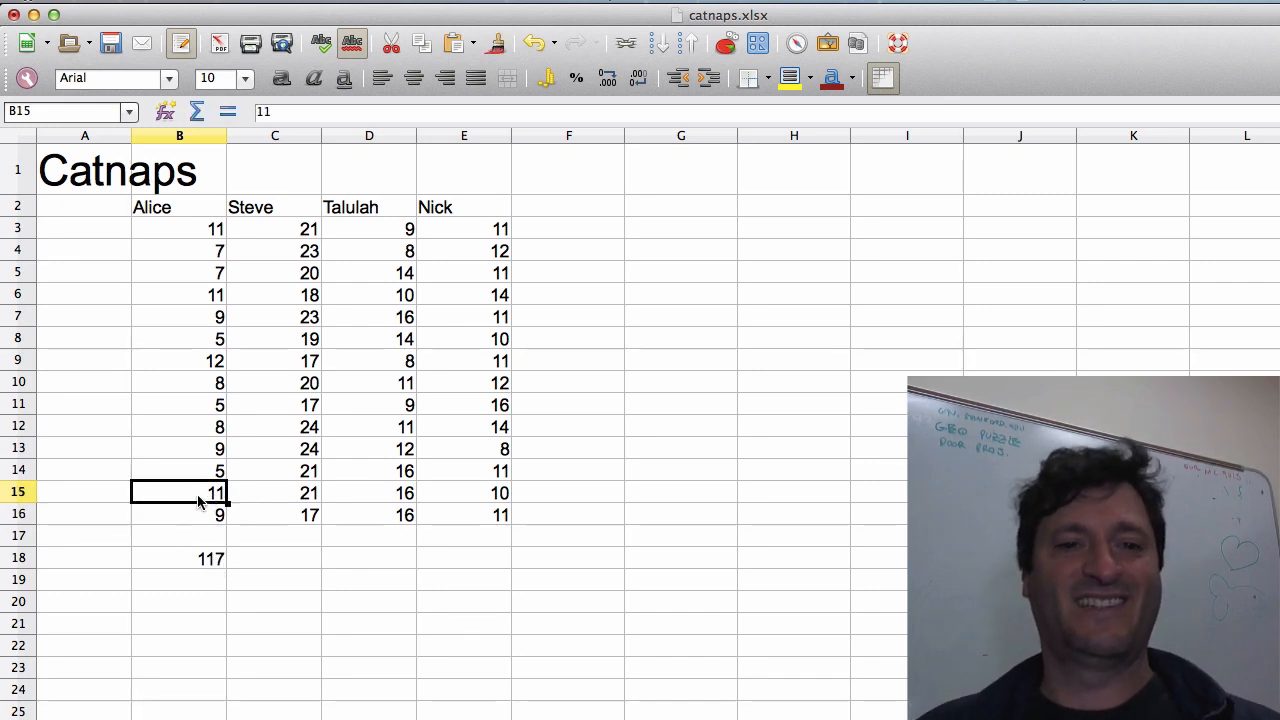
pyautogui.write('10')
pyautogui.press('Return')
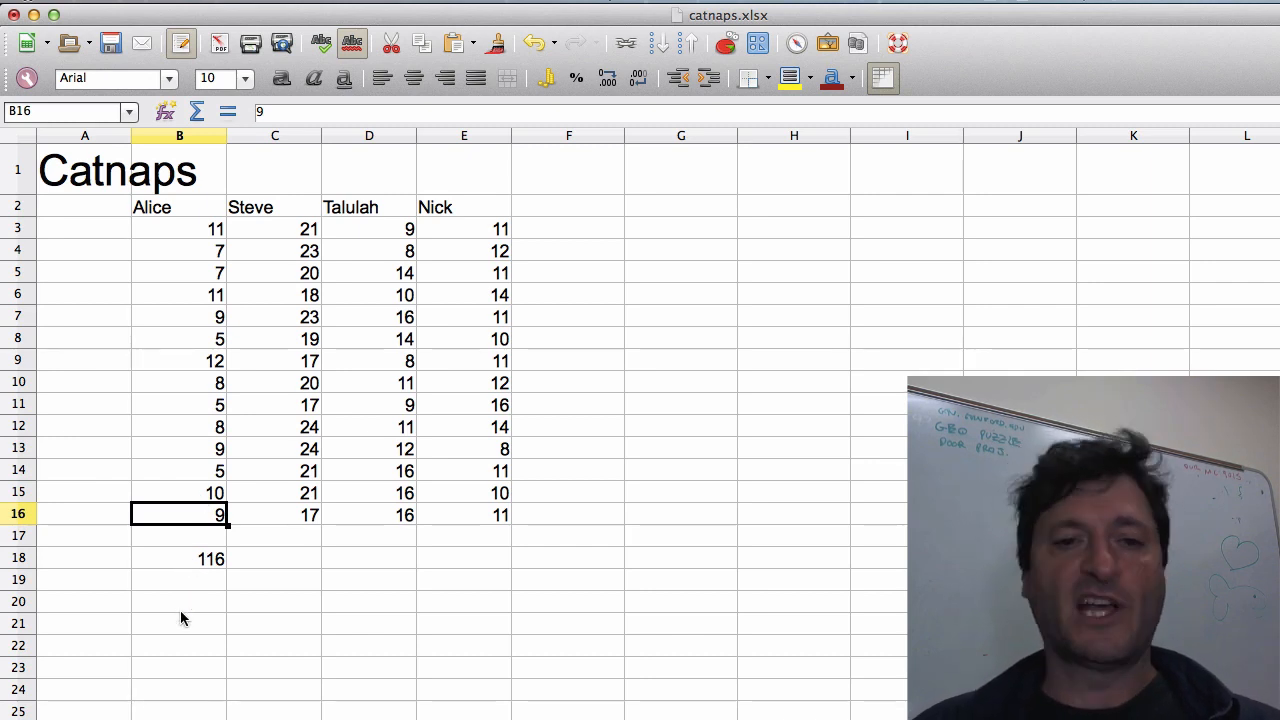
pyautogui.click(163, 560)
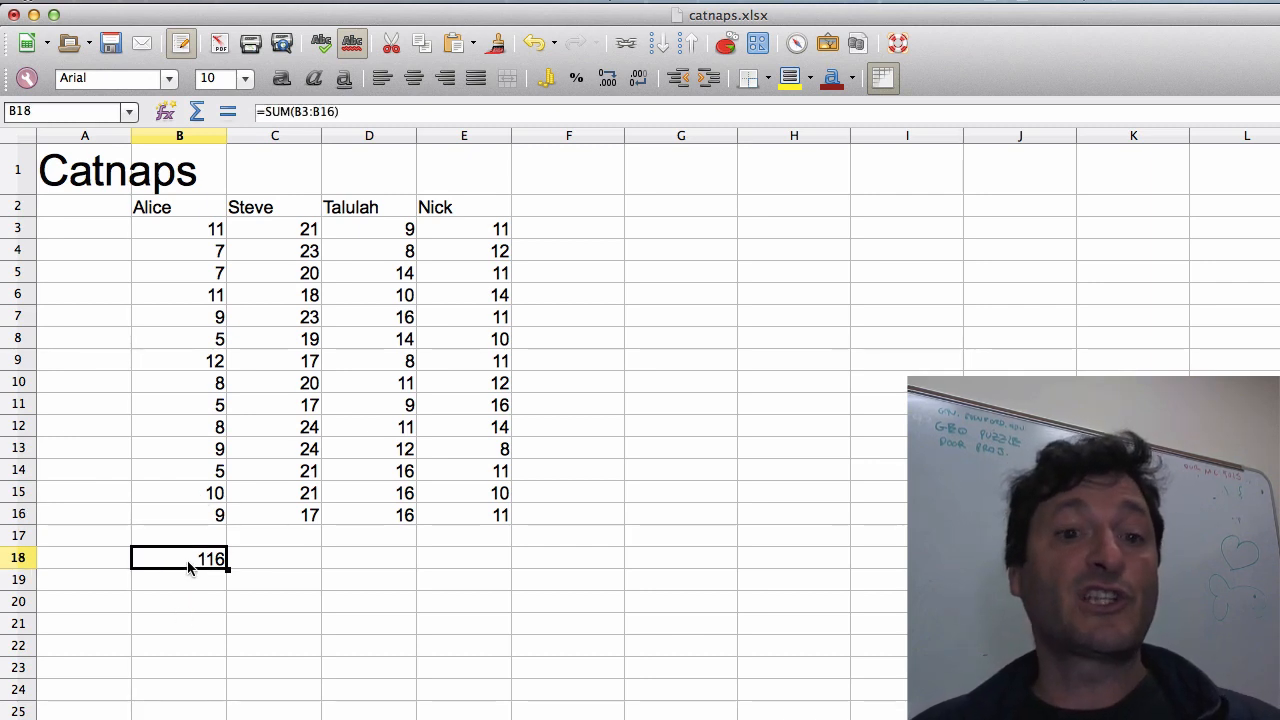
# Examine the SUM formula in cell B18 and the range it references, leaving the formula unedited
pyautogui.doubleClick(160, 557)
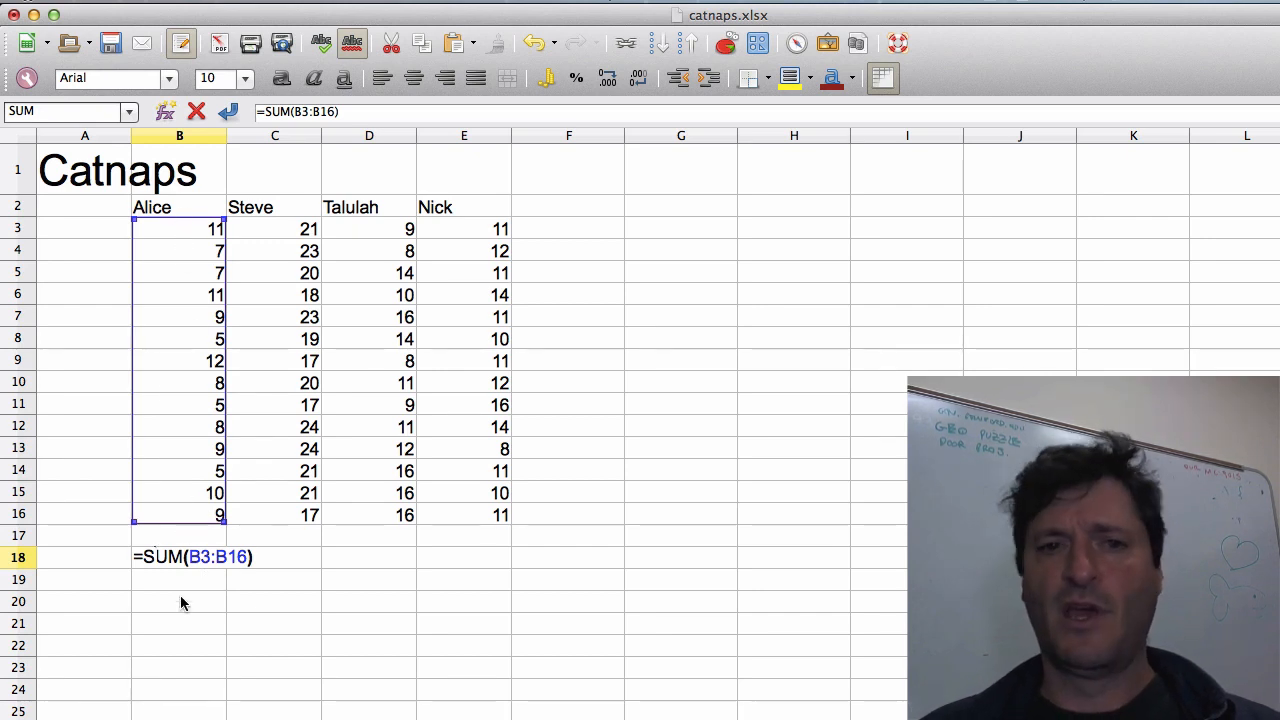
pyautogui.press('Return')
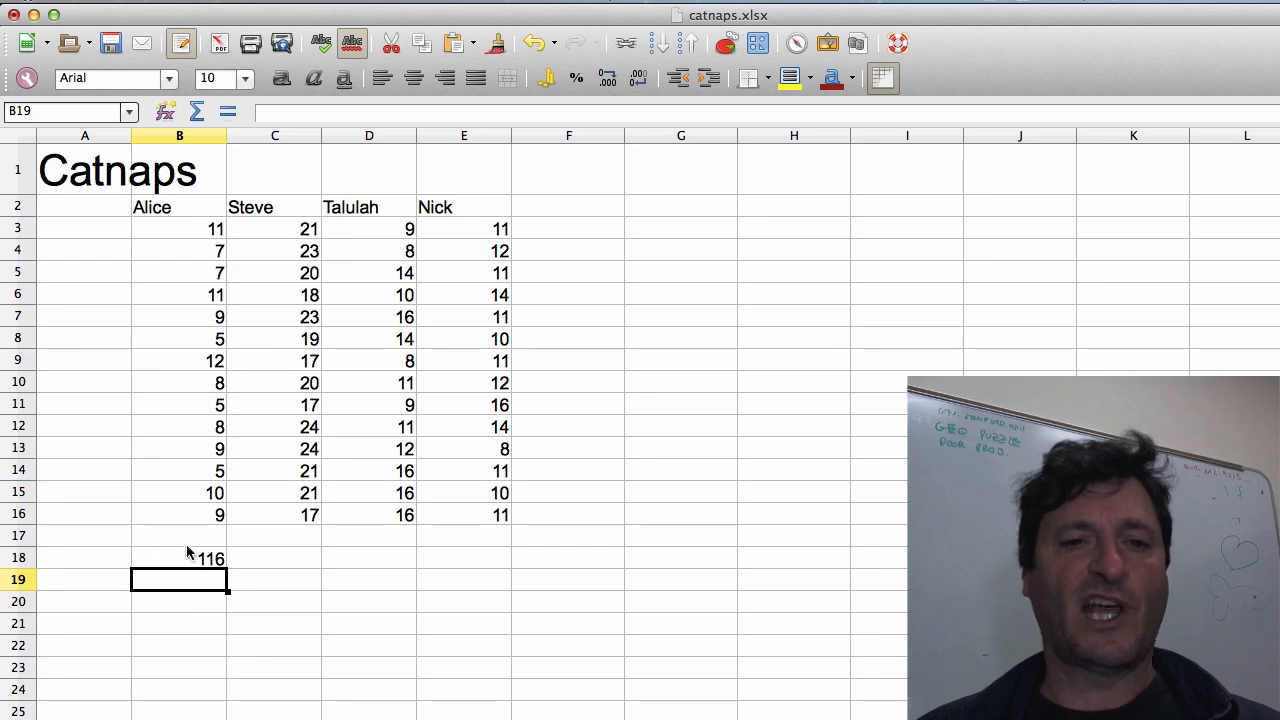
pyautogui.click(175, 558)
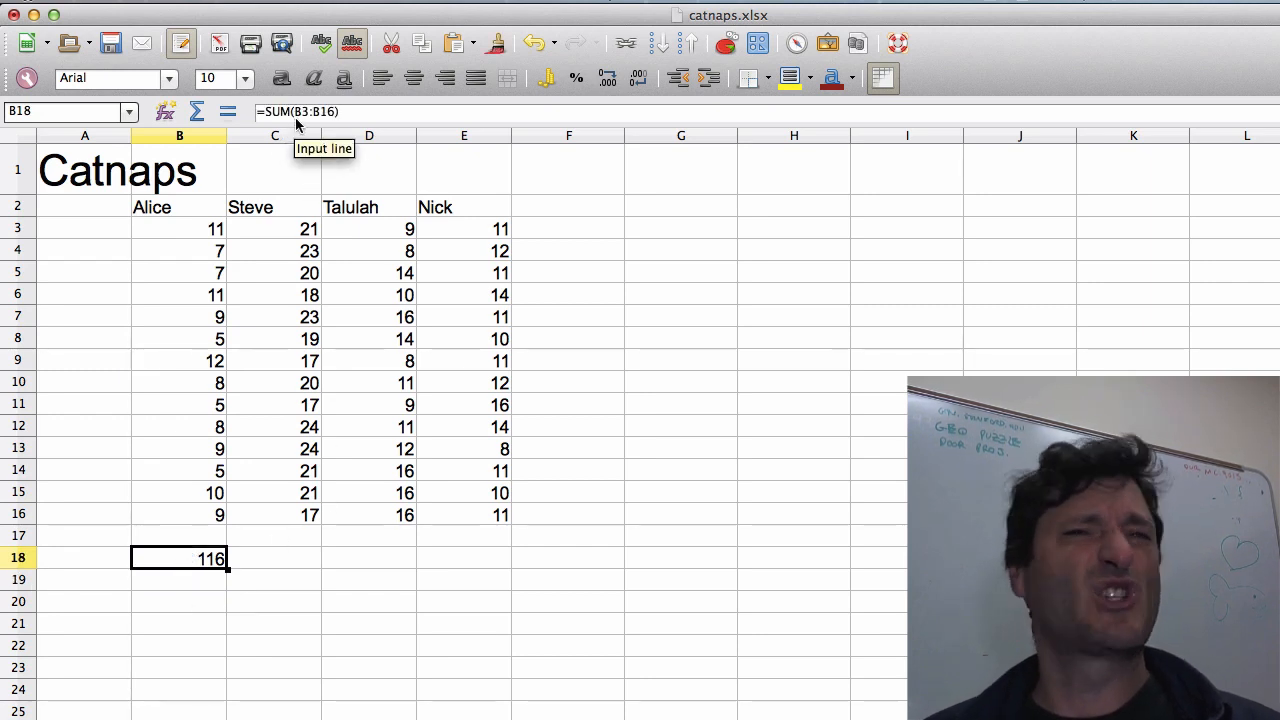
pyautogui.hscroll(10, 300, 432)
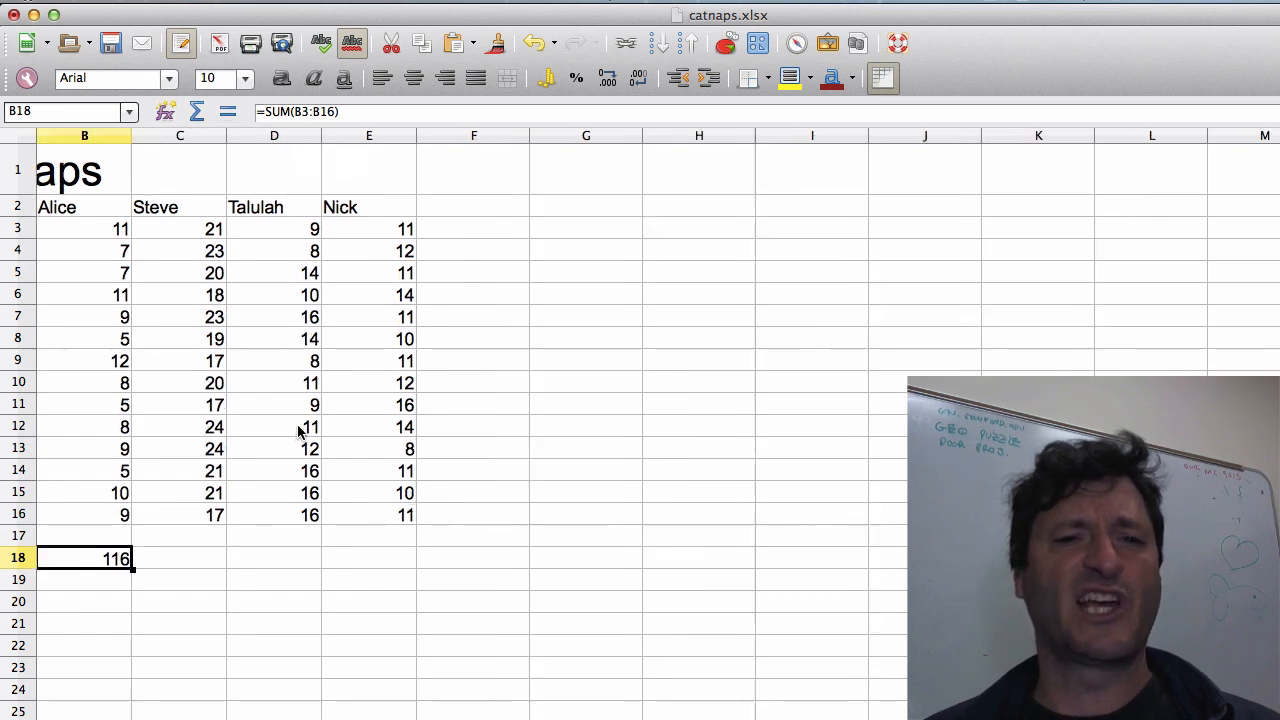
pyautogui.hscroll(-10, 303, 470)
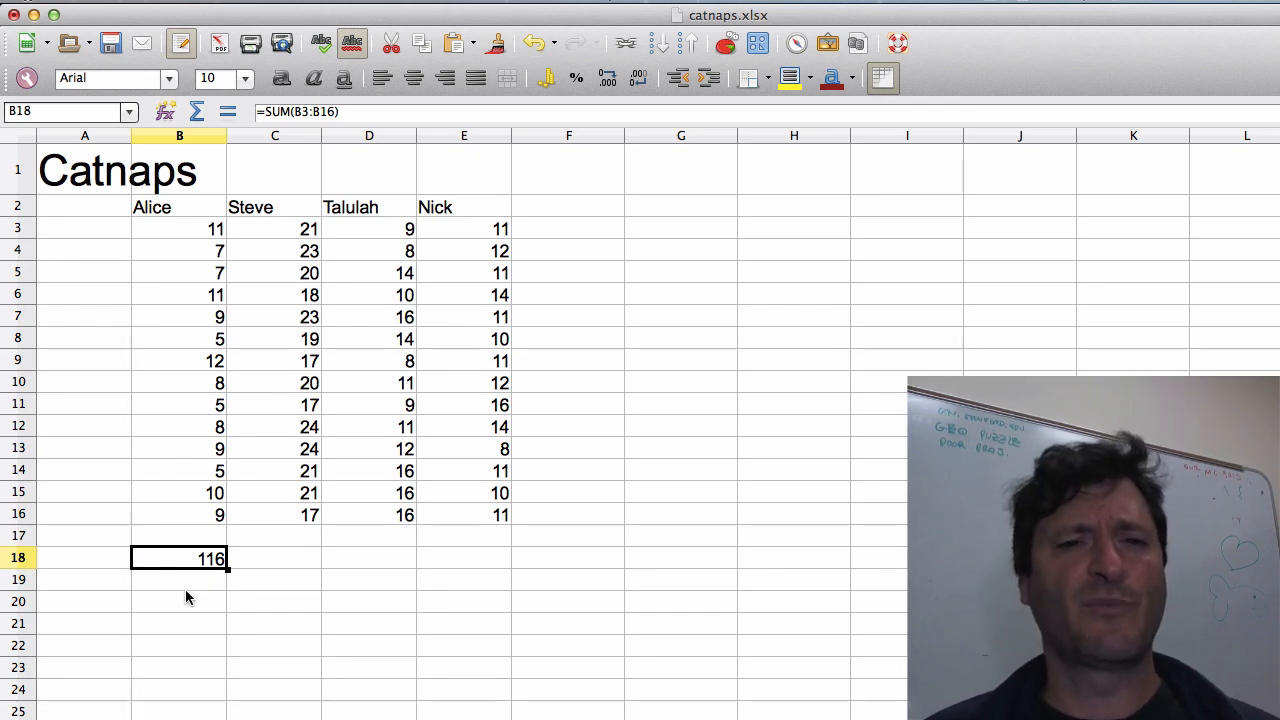
pyautogui.doubleClick(165, 564)
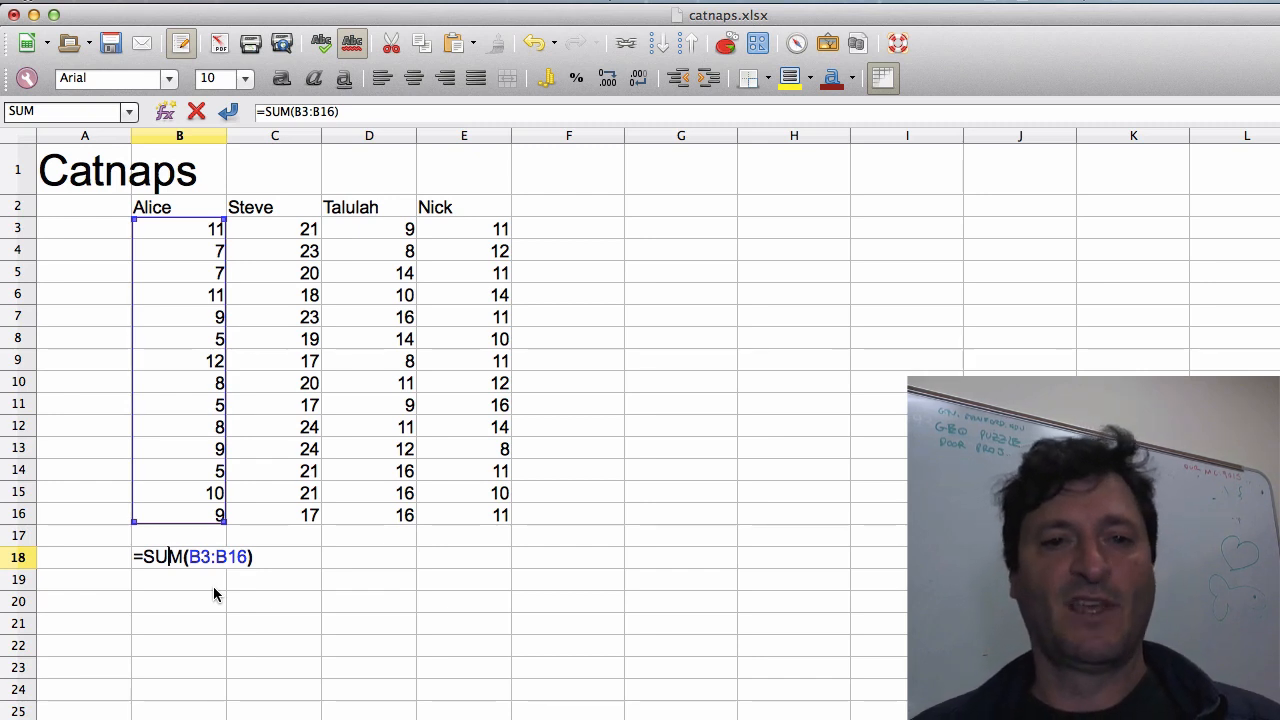
pyautogui.press('Return')
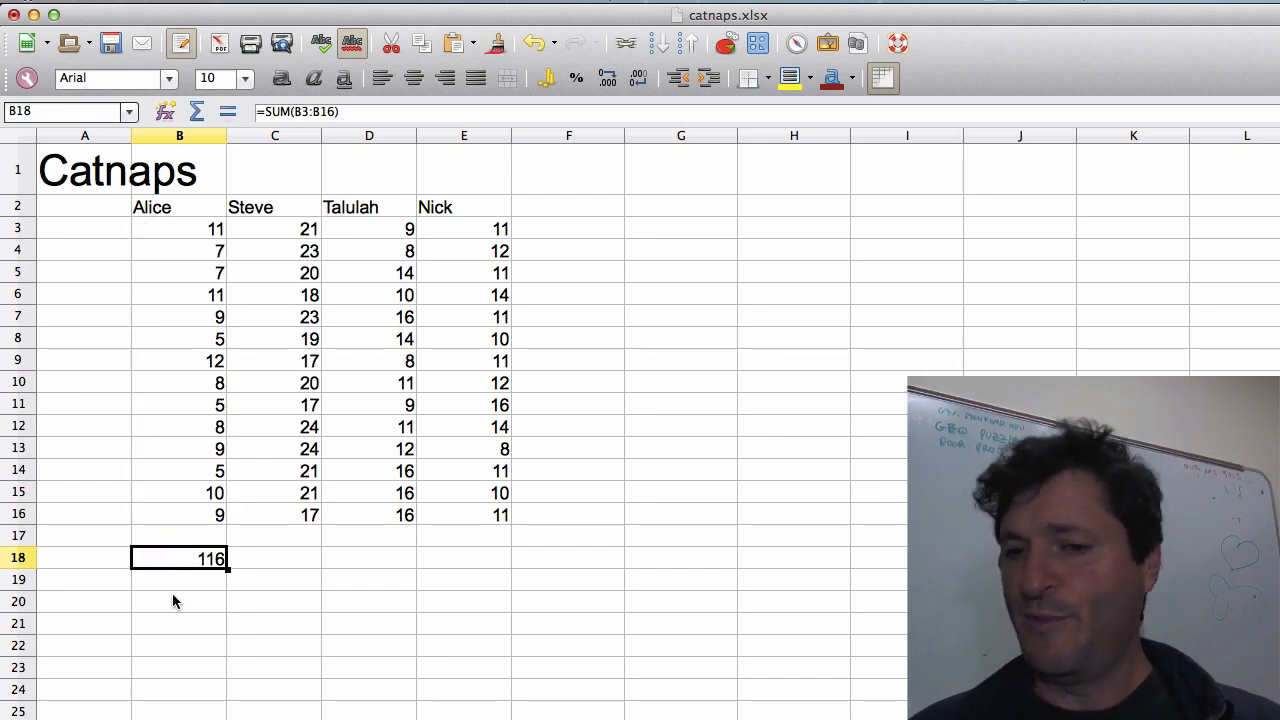
# Label the total row by entering "Total Hours" in cell A18
pyautogui.click(85, 556)
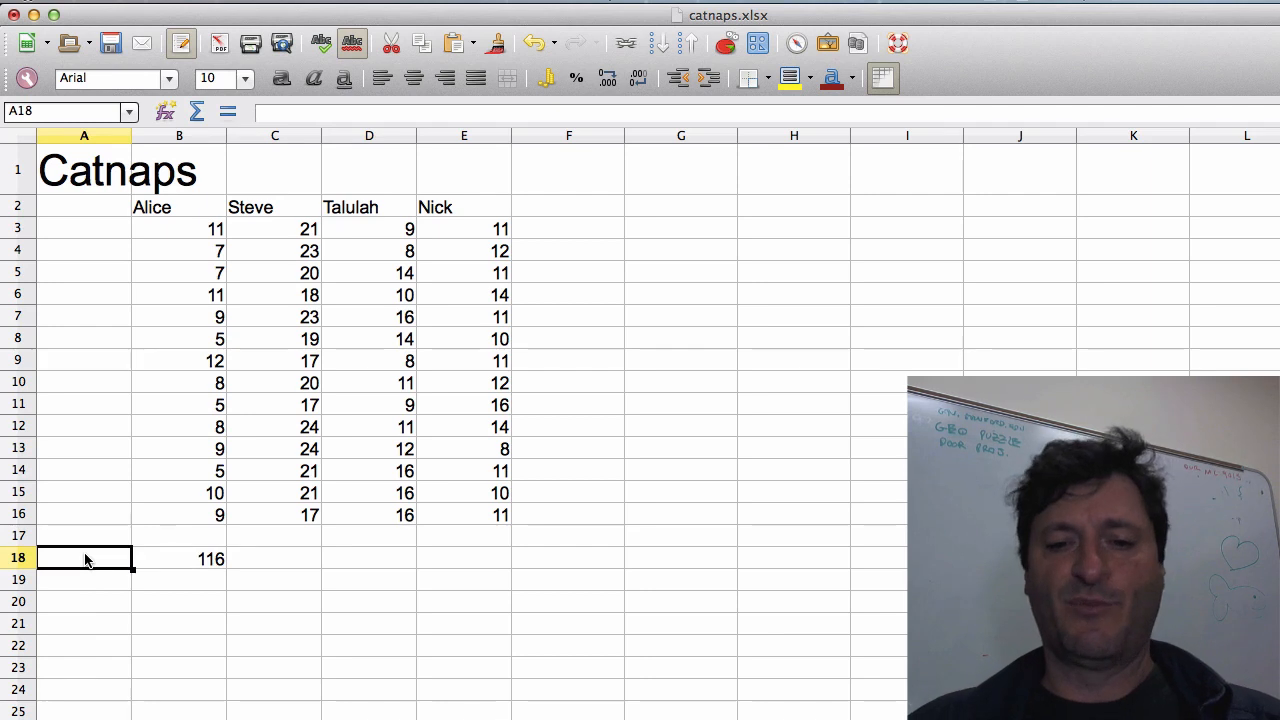
pyautogui.write('Total Houds')
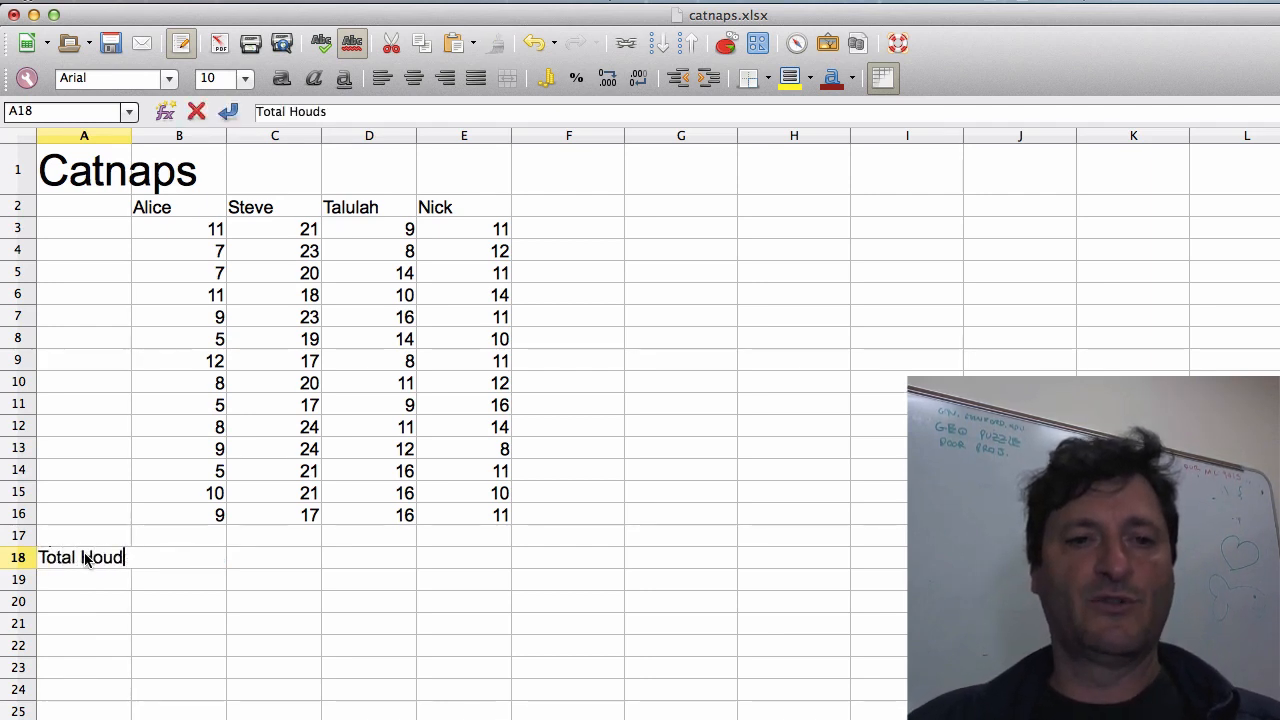
pyautogui.press('BackSpace')
pyautogui.write('rs')
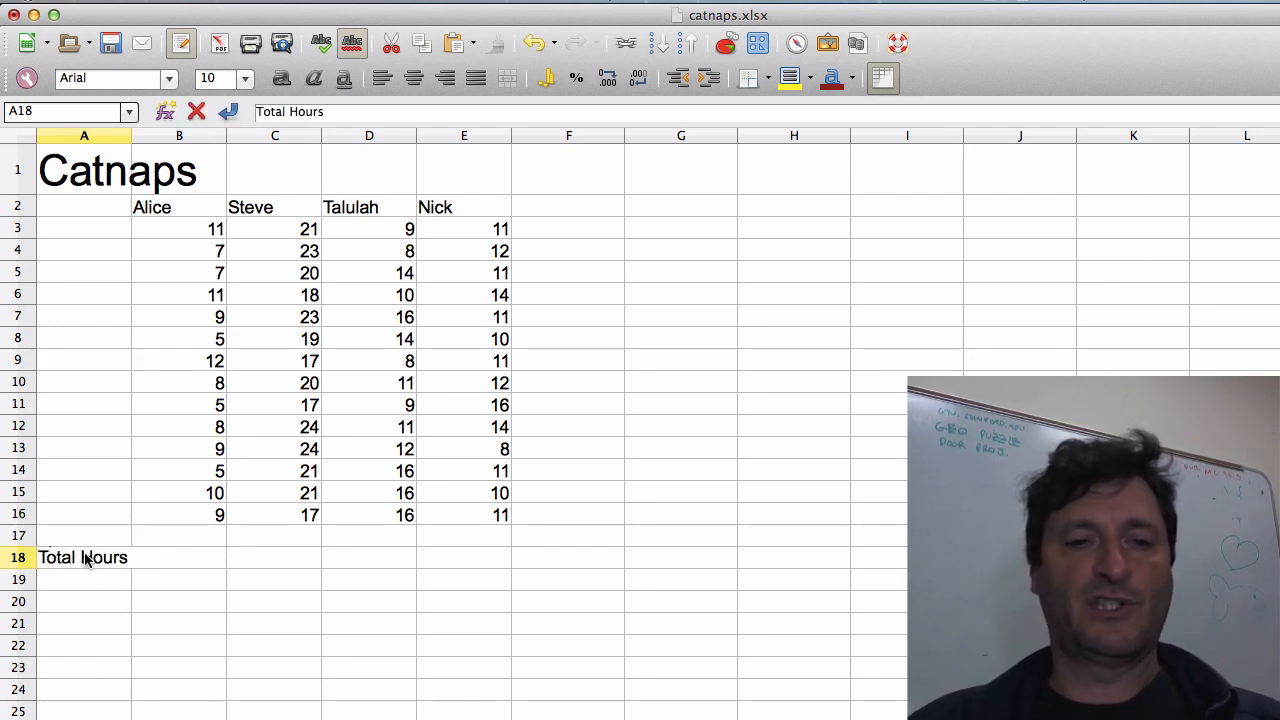
pyautogui.press('Return')
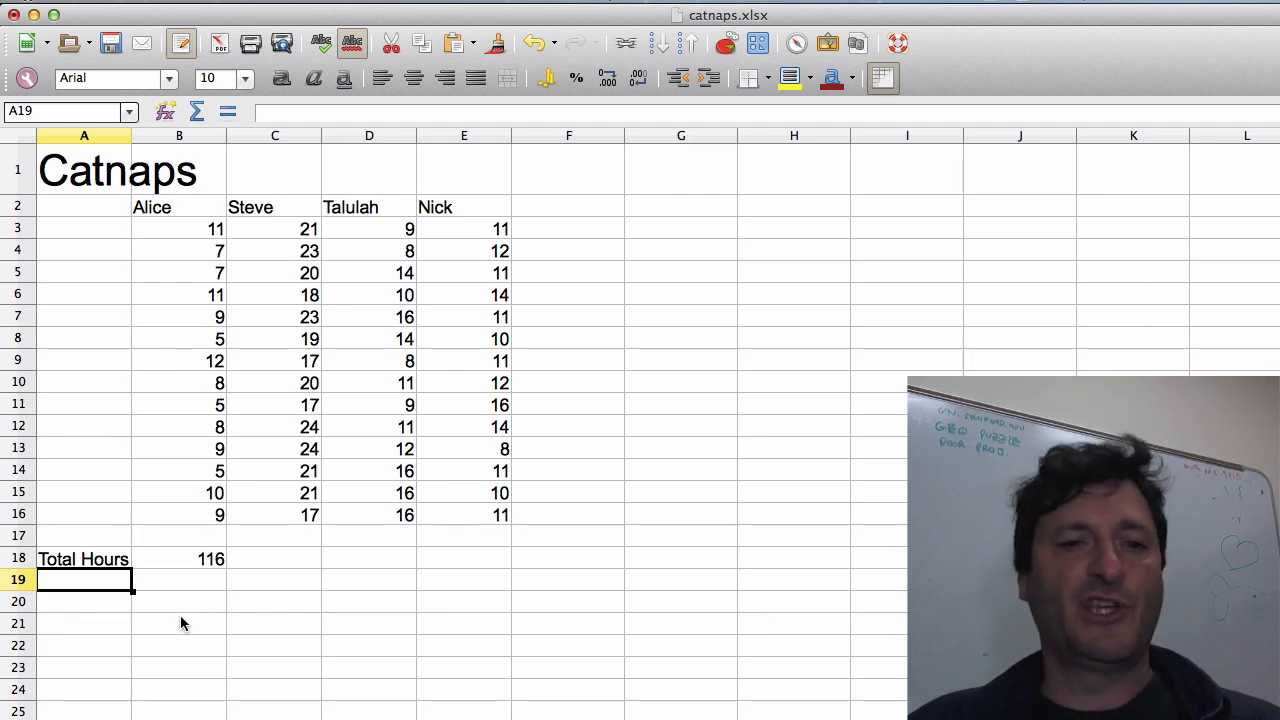
# Enter the row label "Average" in cell A19, below the Total Hours label
pyautogui.write('A')
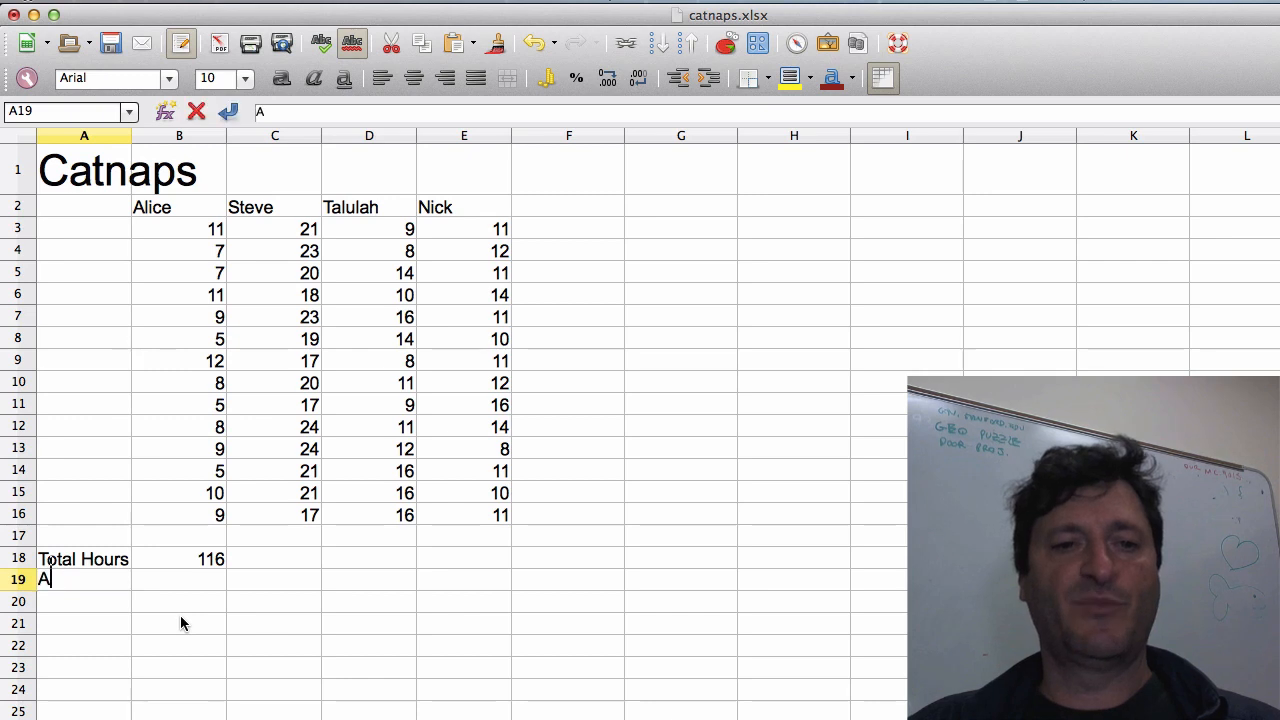
pyautogui.write('verage')
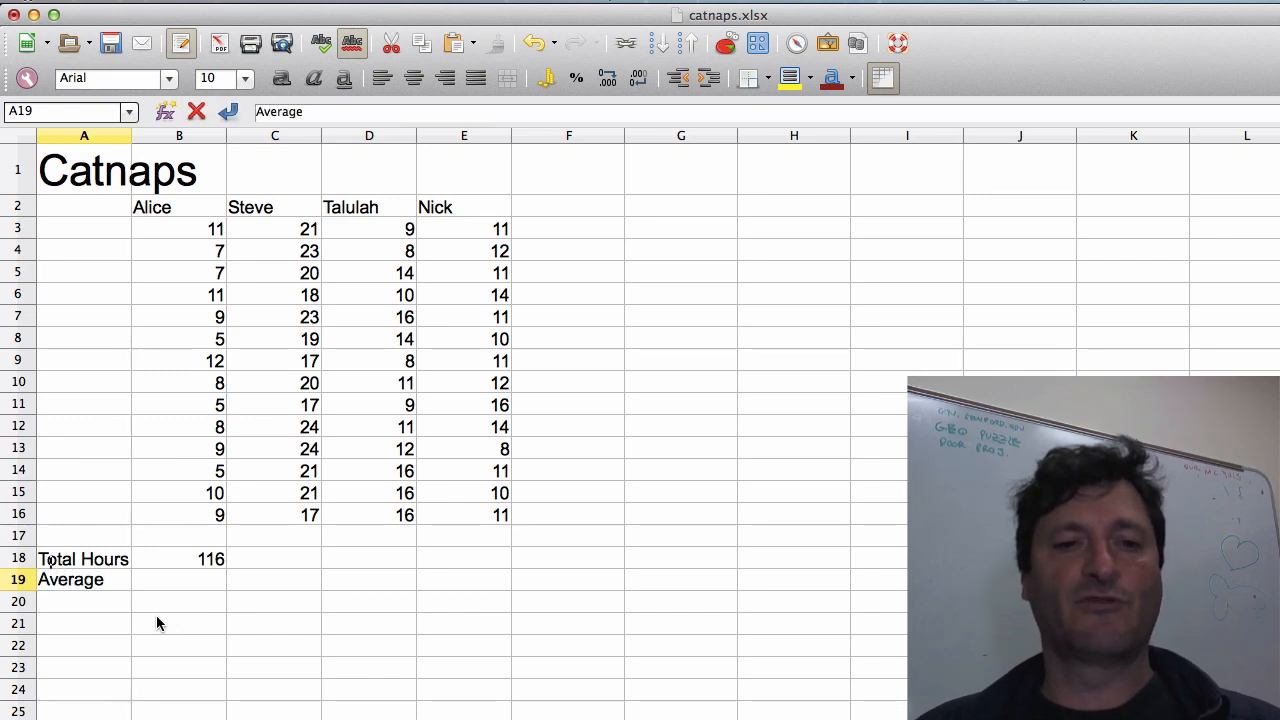
pyautogui.click(156, 617)
# Enter =average(B3:B16) in cell B19 to average the first column's nap hours
pyautogui.click(170, 588)
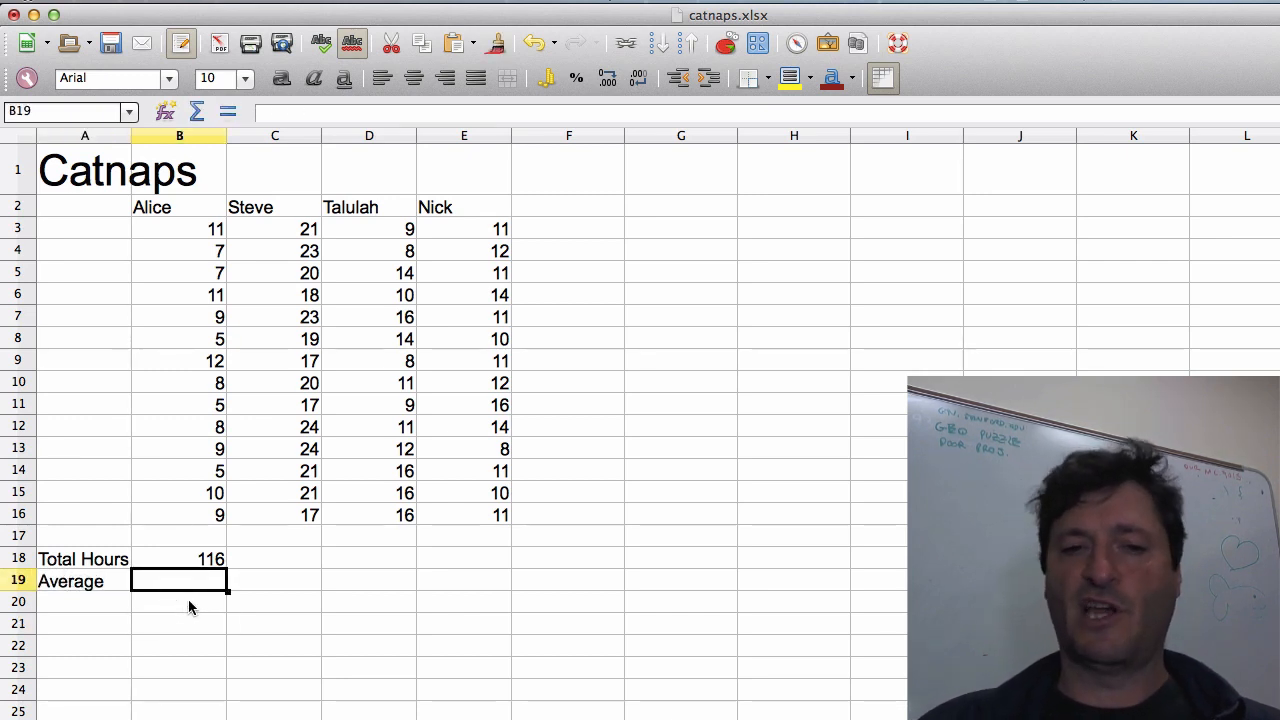
pyautogui.write('=average')
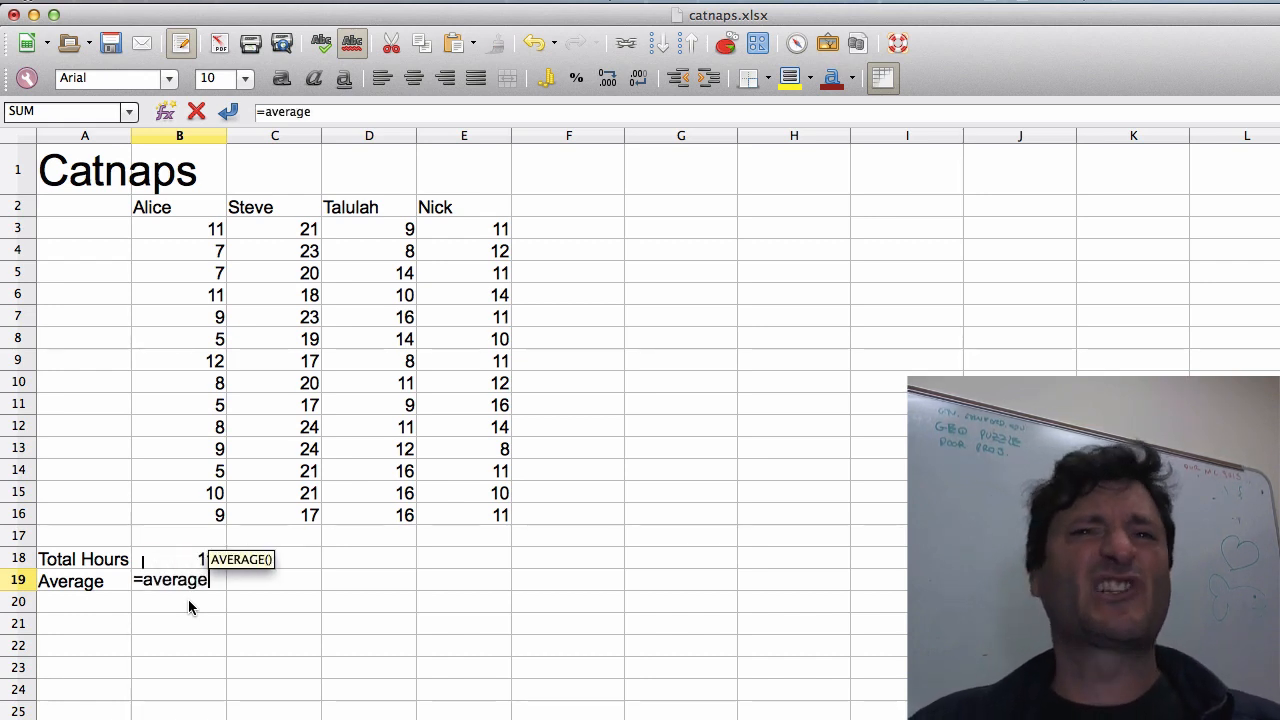
pyautogui.write('(')
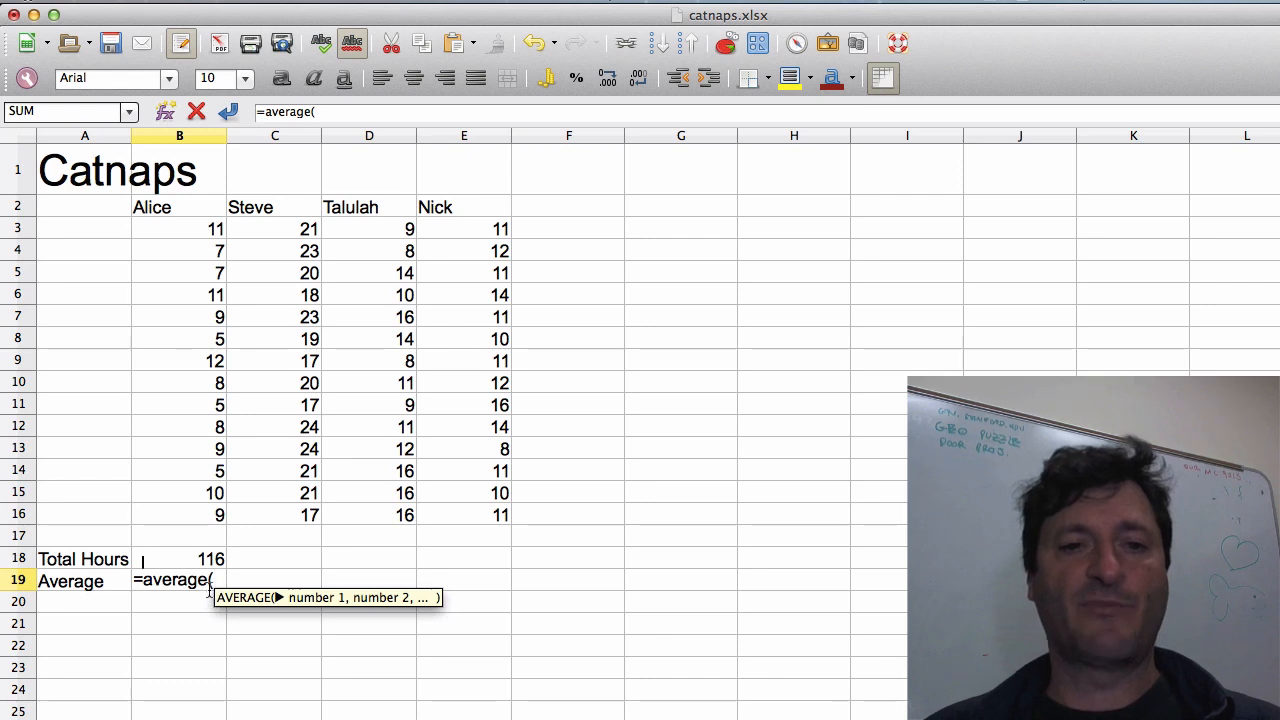
pyautogui.moveTo(194, 229); pyautogui.dragTo(207, 514)
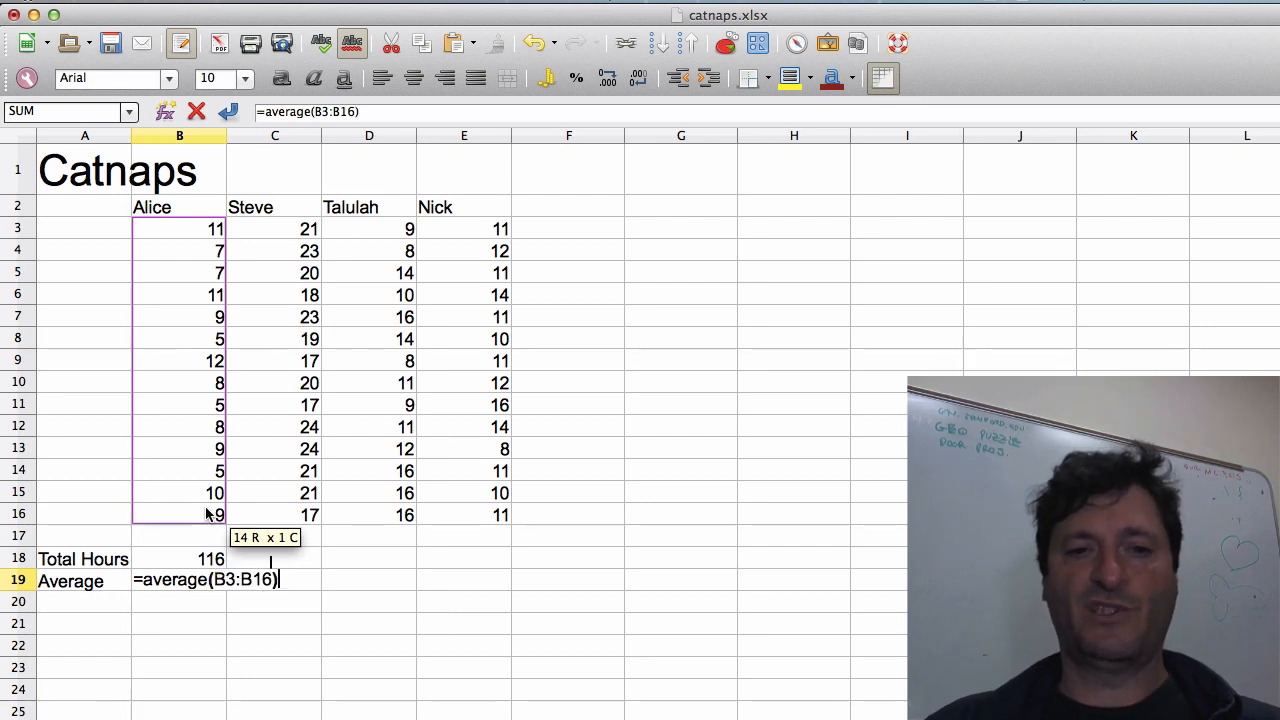
pyautogui.press('Return')
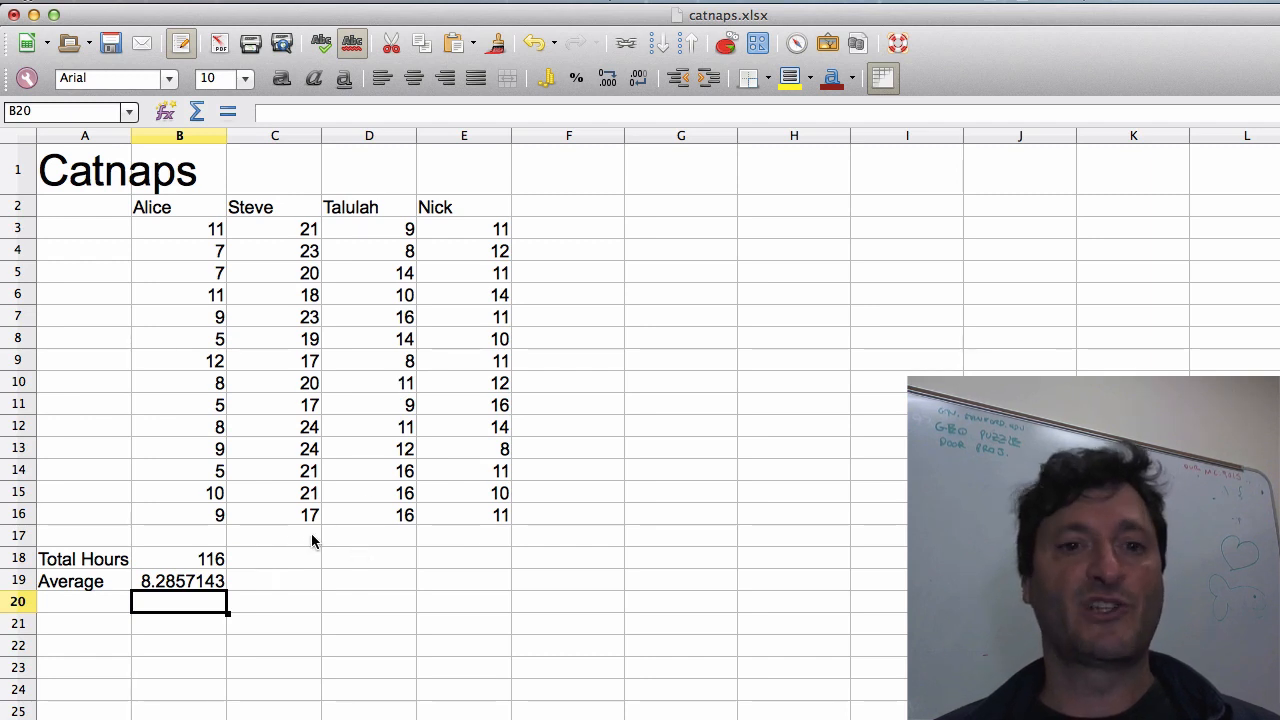
# Fill the total and average formulas rightward from column B across the range B18:E19, then deselect the range
pyautogui.click(160, 563)
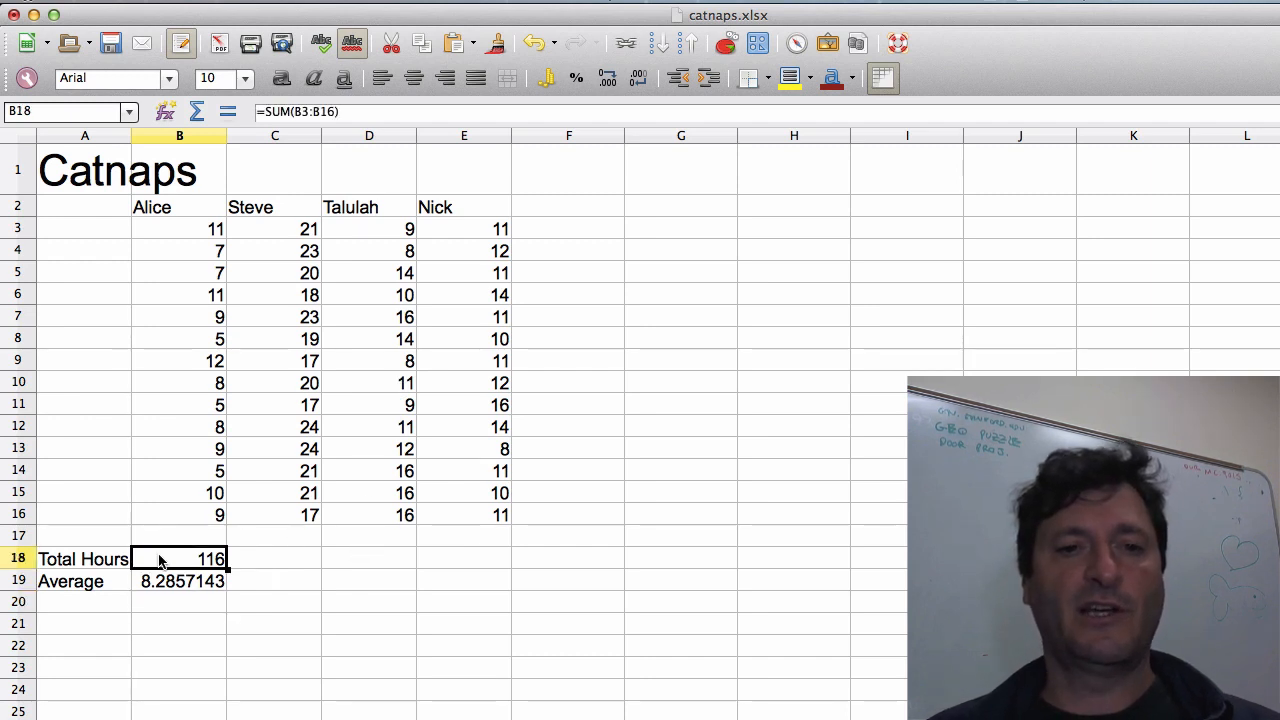
pyautogui.moveTo(160, 562); pyautogui.dragTo(479, 588)
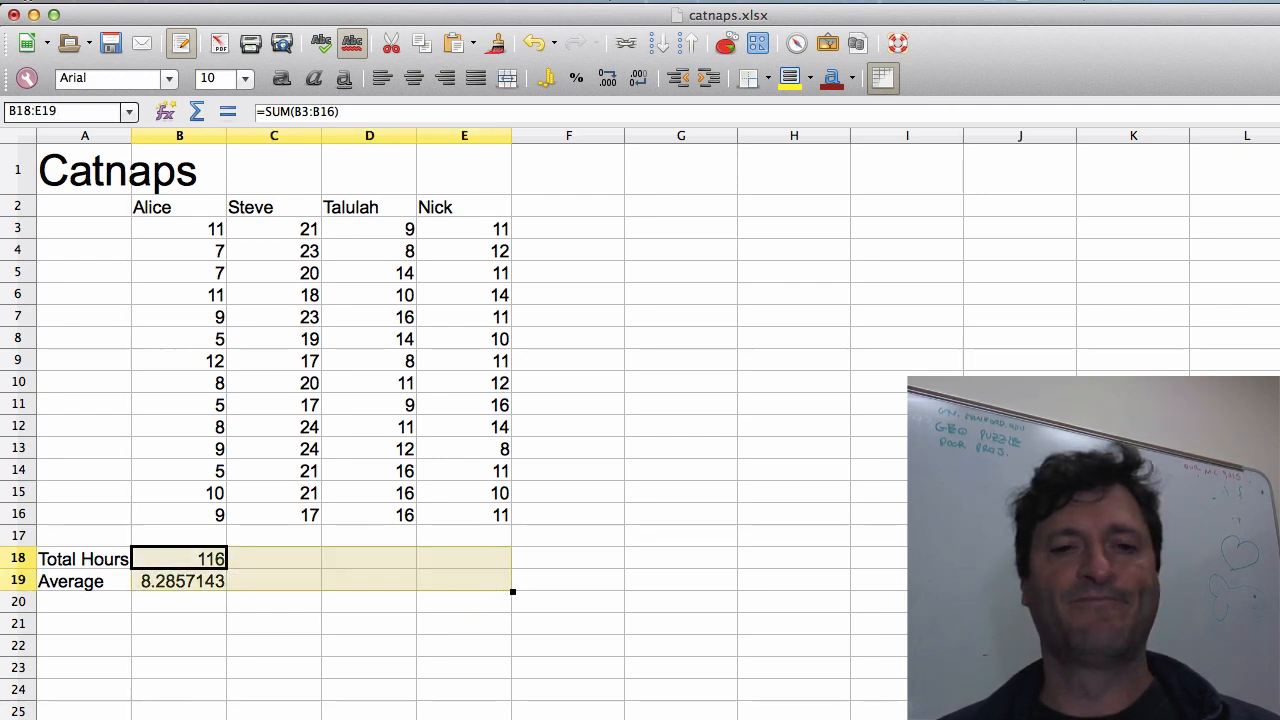
pyautogui.click(207, 1)
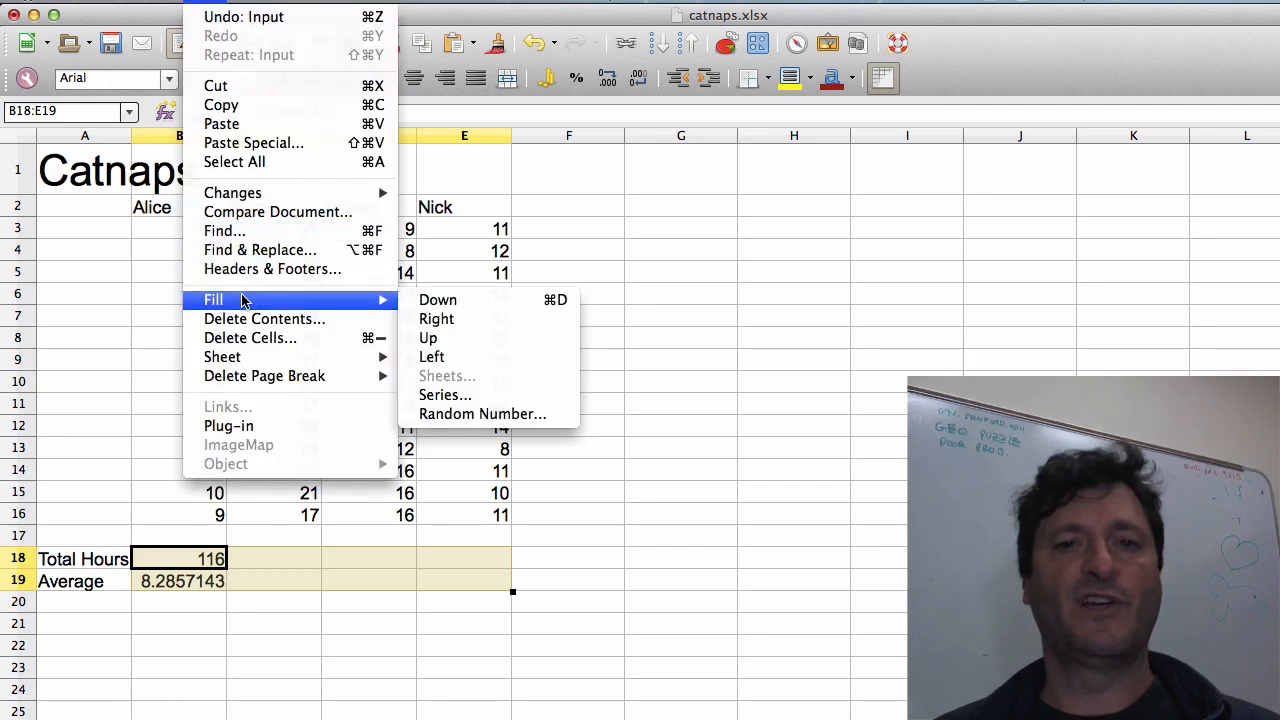
pyautogui.moveTo(385, 300)
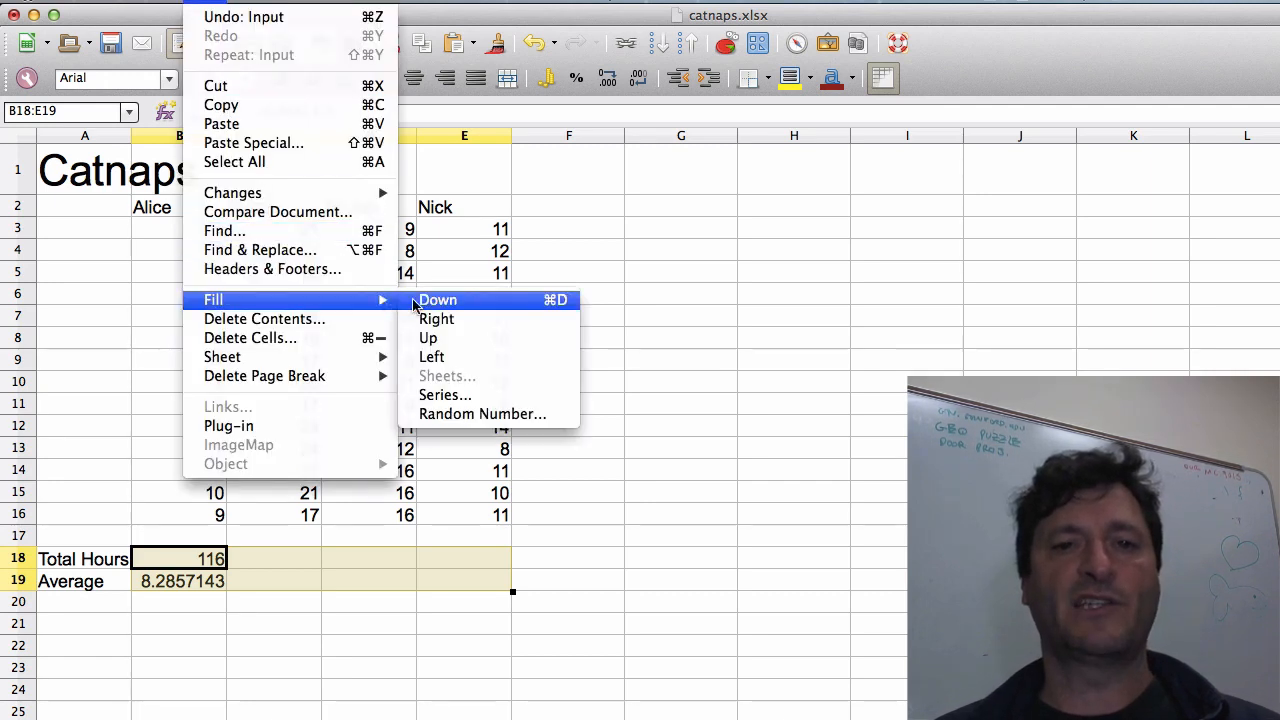
pyautogui.click(436, 320)
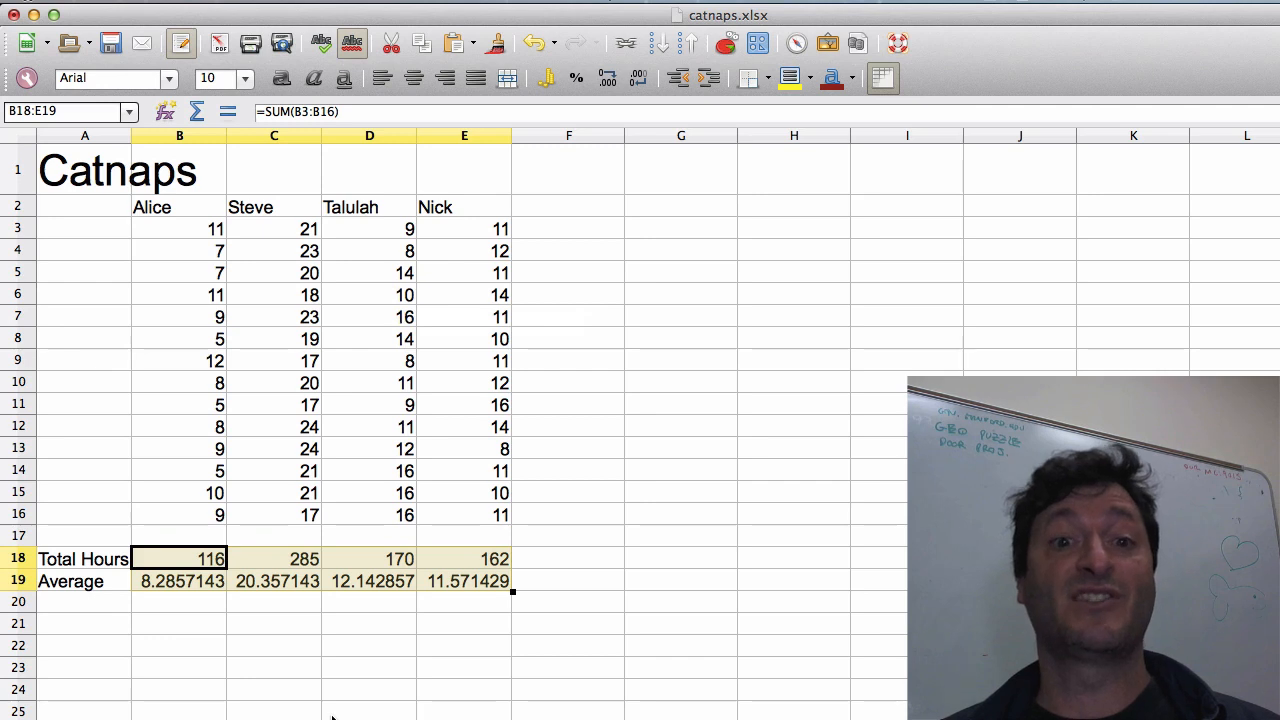
pyautogui.click(332, 716)
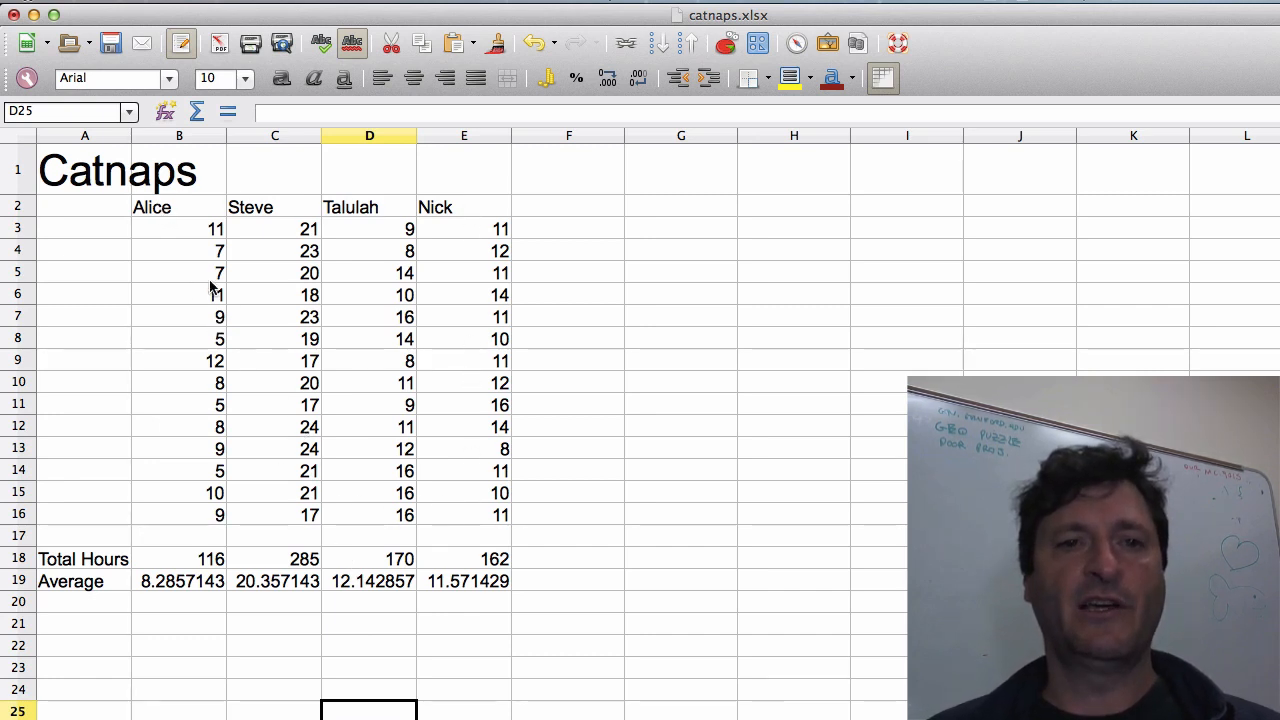
# Insert a line chart of the Points and Lines type from the nap data in B2:E16, including the header row
pyautogui.click(165, 209)
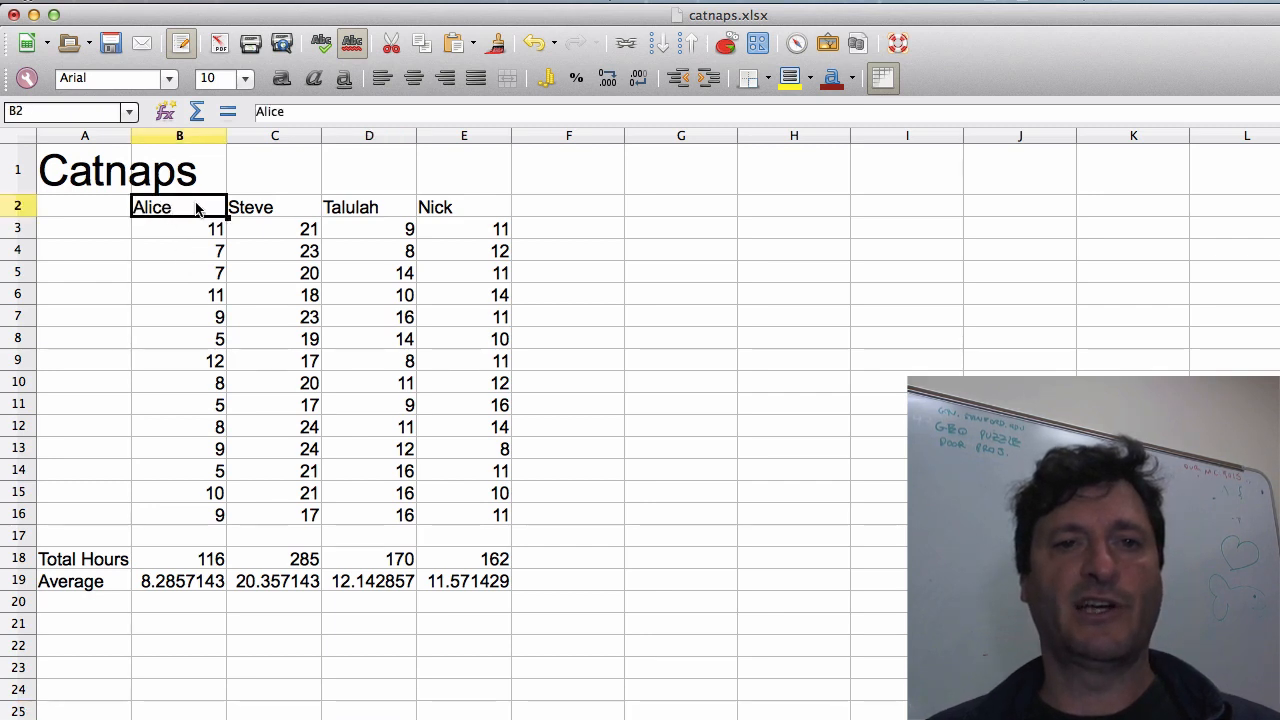
pyautogui.moveTo(197, 208); pyautogui.dragTo(509, 515)
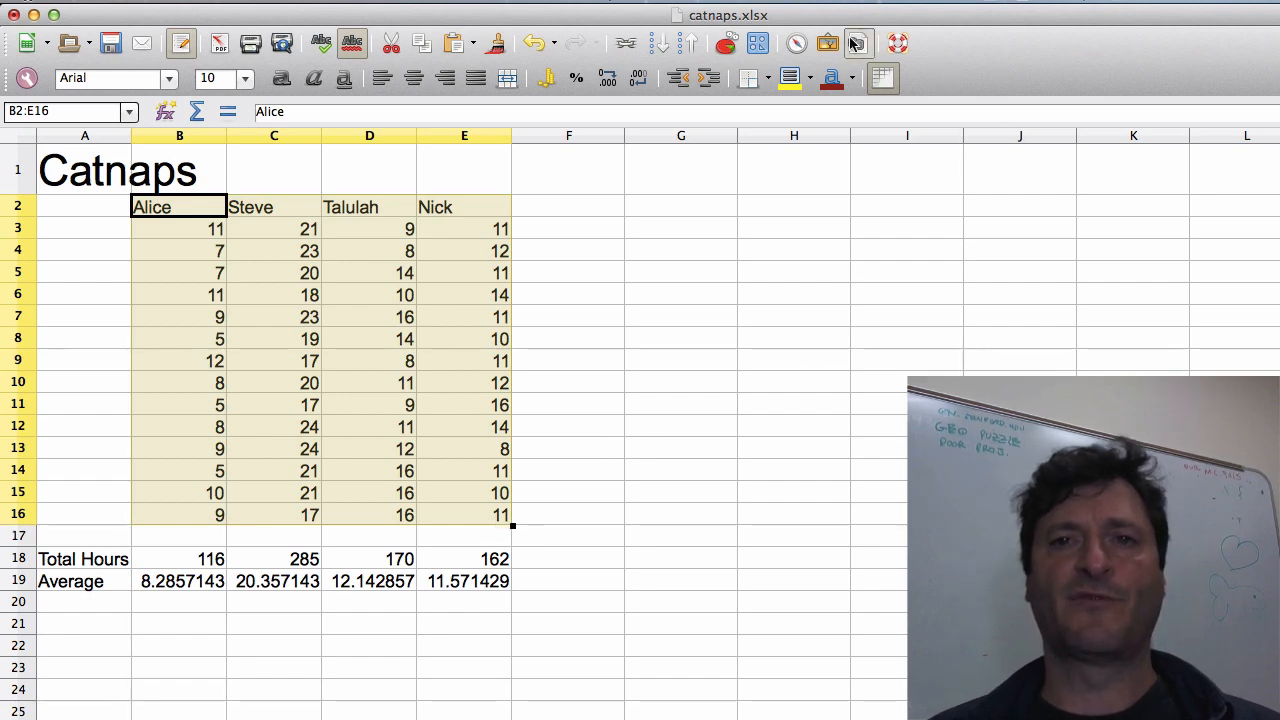
pyautogui.click(724, 47)
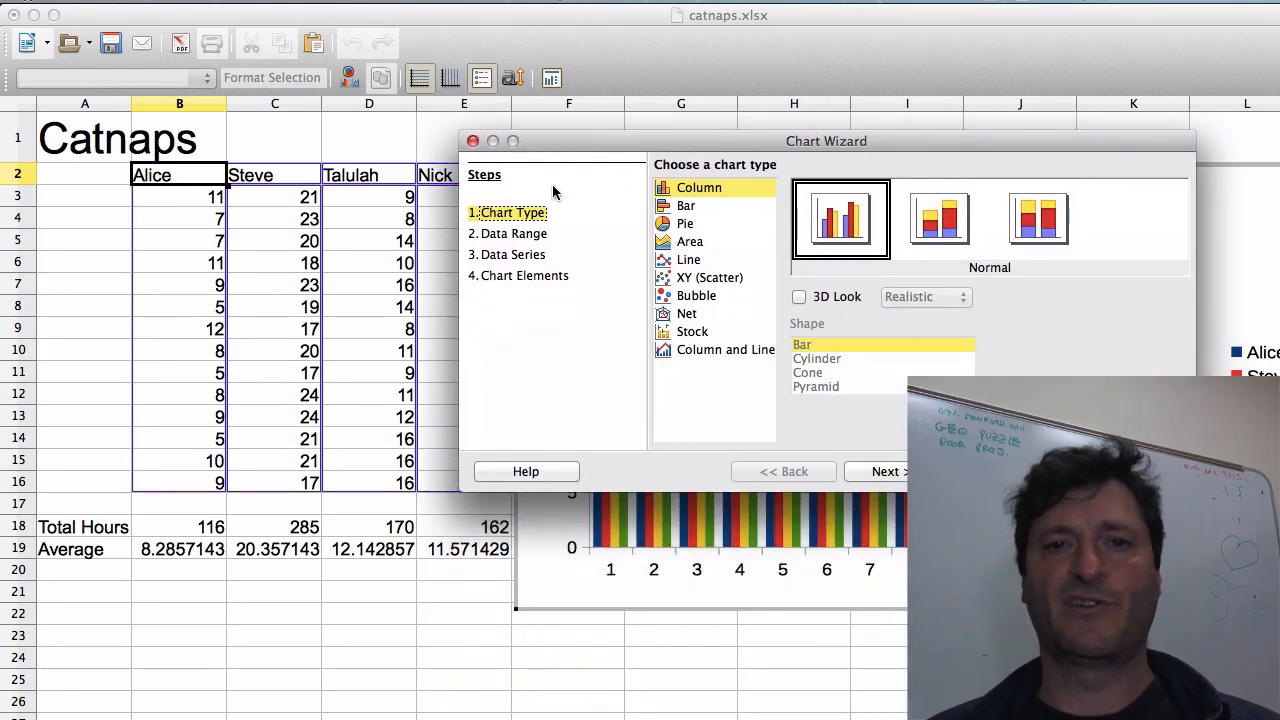
pyautogui.click(688, 260)
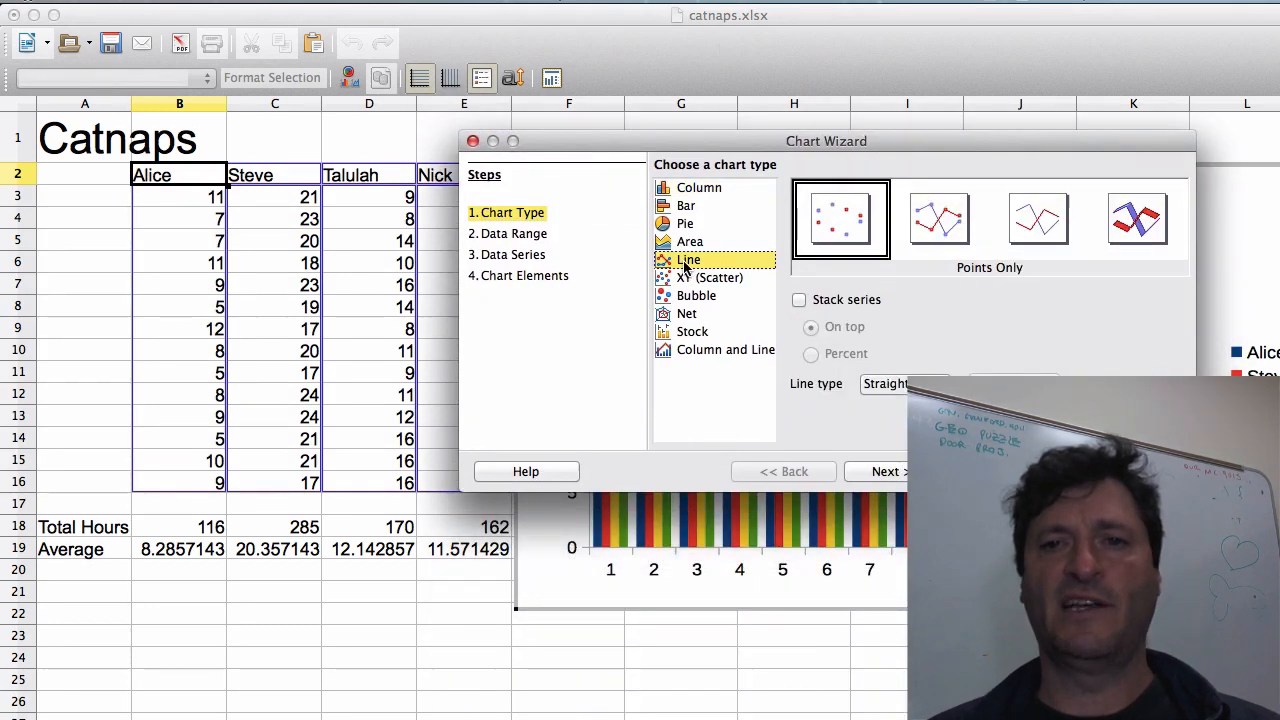
pyautogui.click(938, 214)
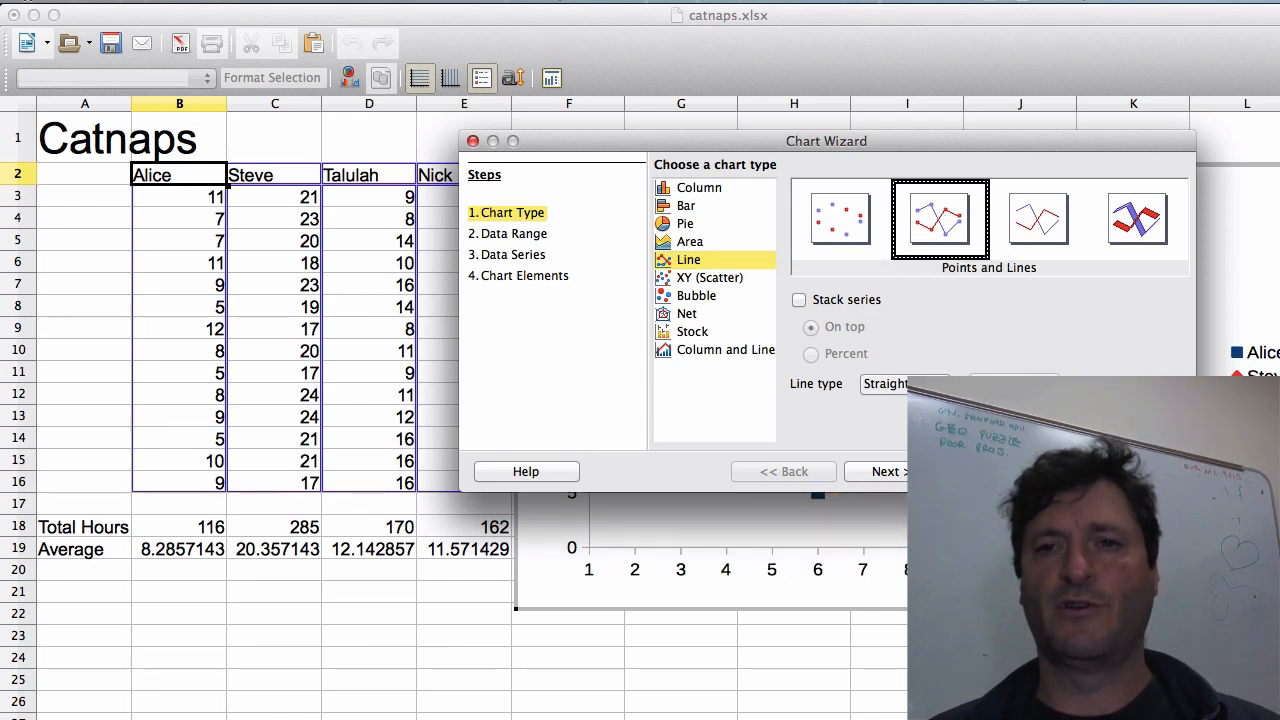
pyautogui.click(1012, 471)
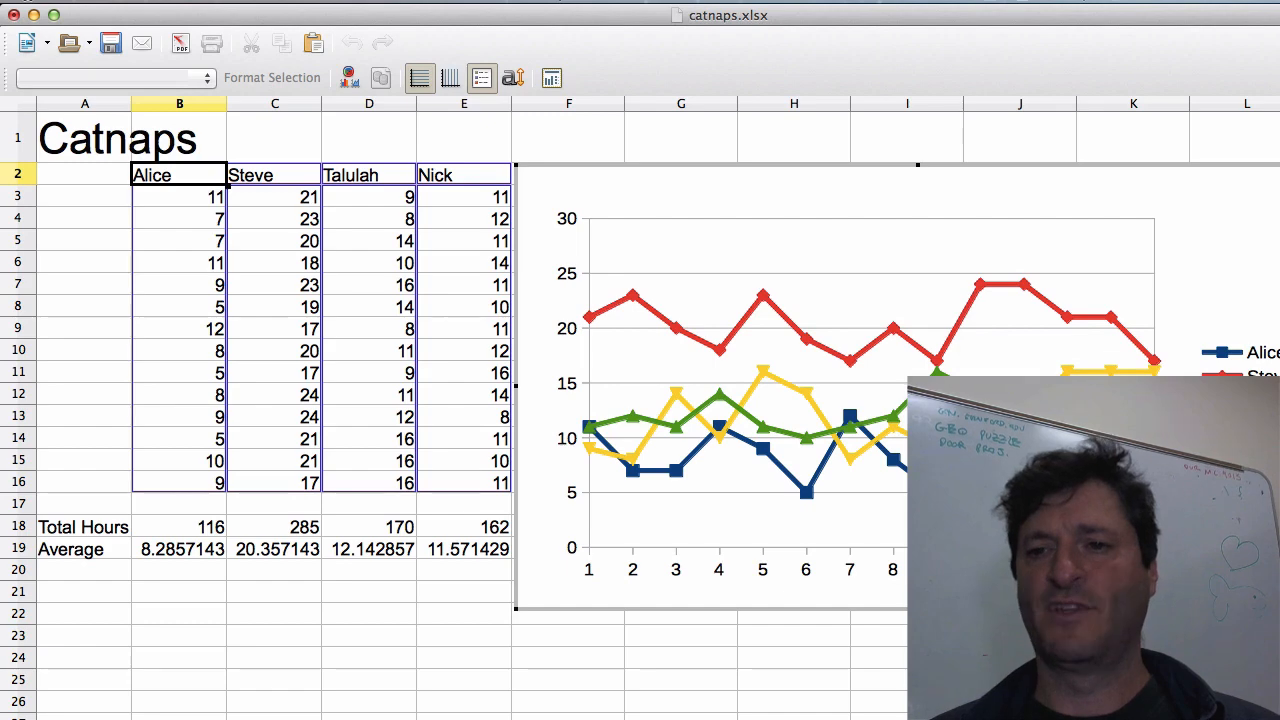
# Resize the line chart narrower and place it beside the data table, spanning about columns F to I, and select its chart area
pyautogui.moveTo(720, 165); pyautogui.dragTo(524, 209)
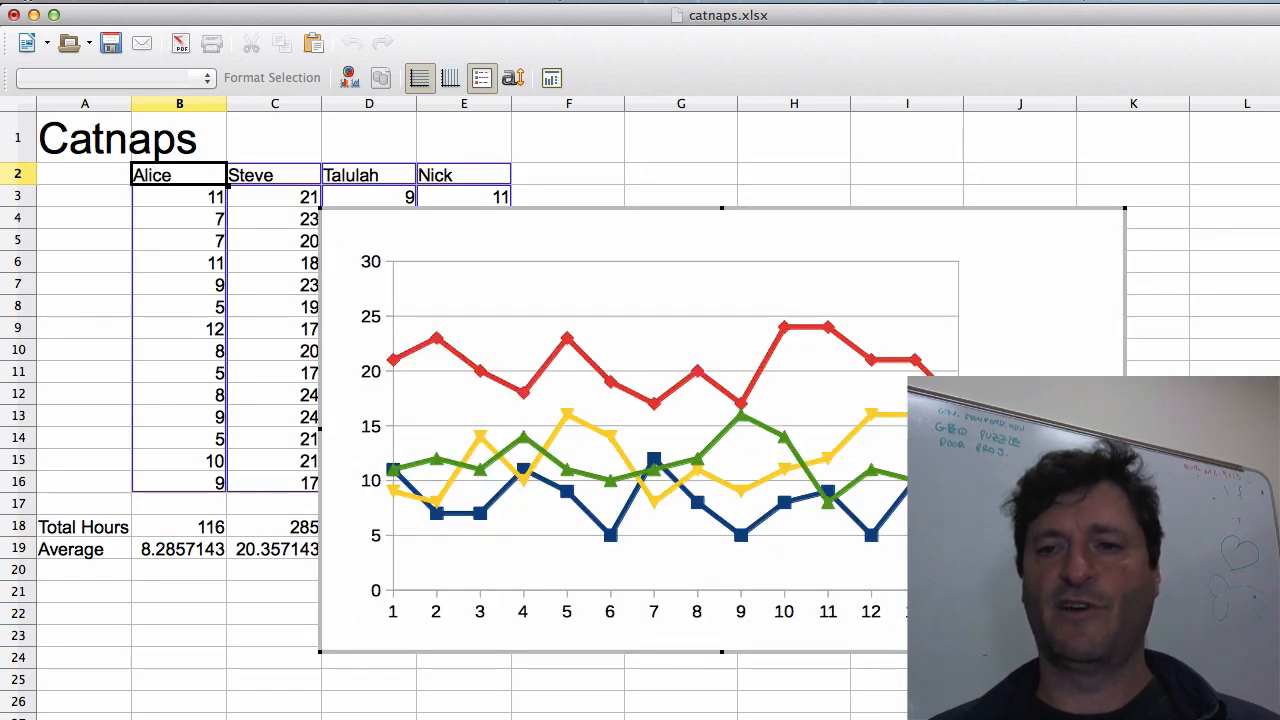
pyautogui.moveTo(1125, 652); pyautogui.dragTo(838, 718)
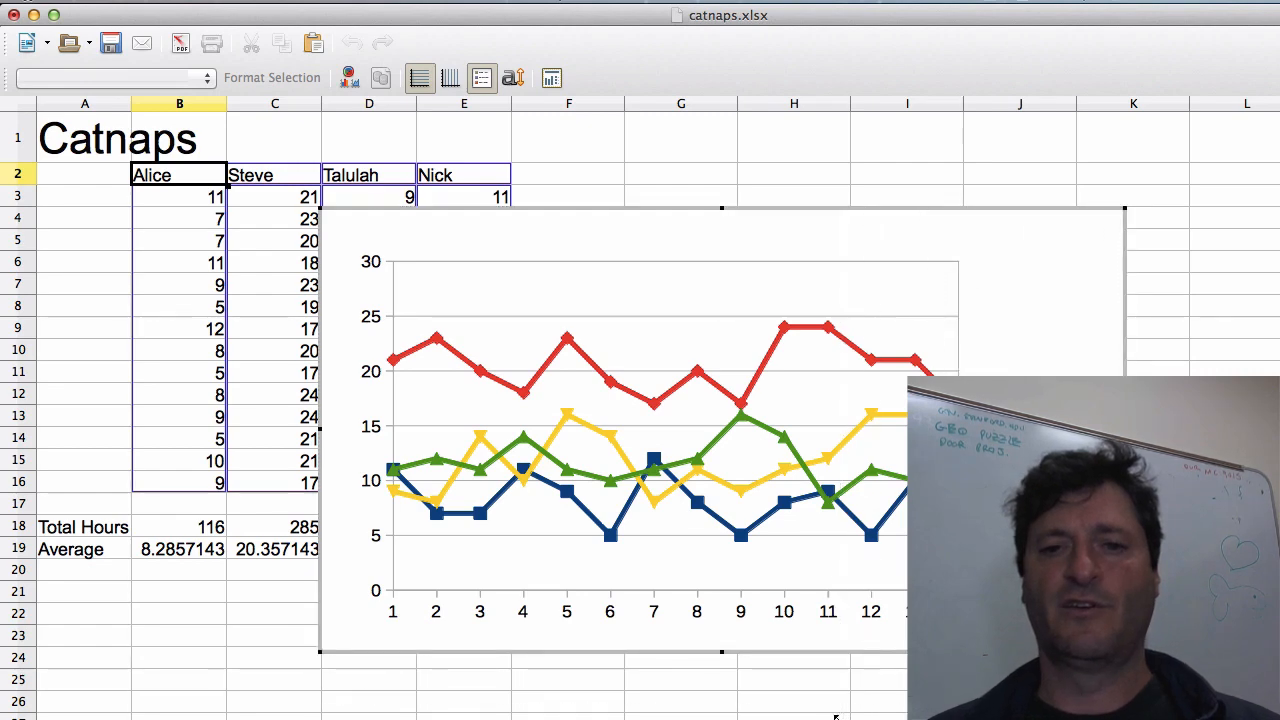
pyautogui.moveTo(676, 657); pyautogui.dragTo(901, 562)
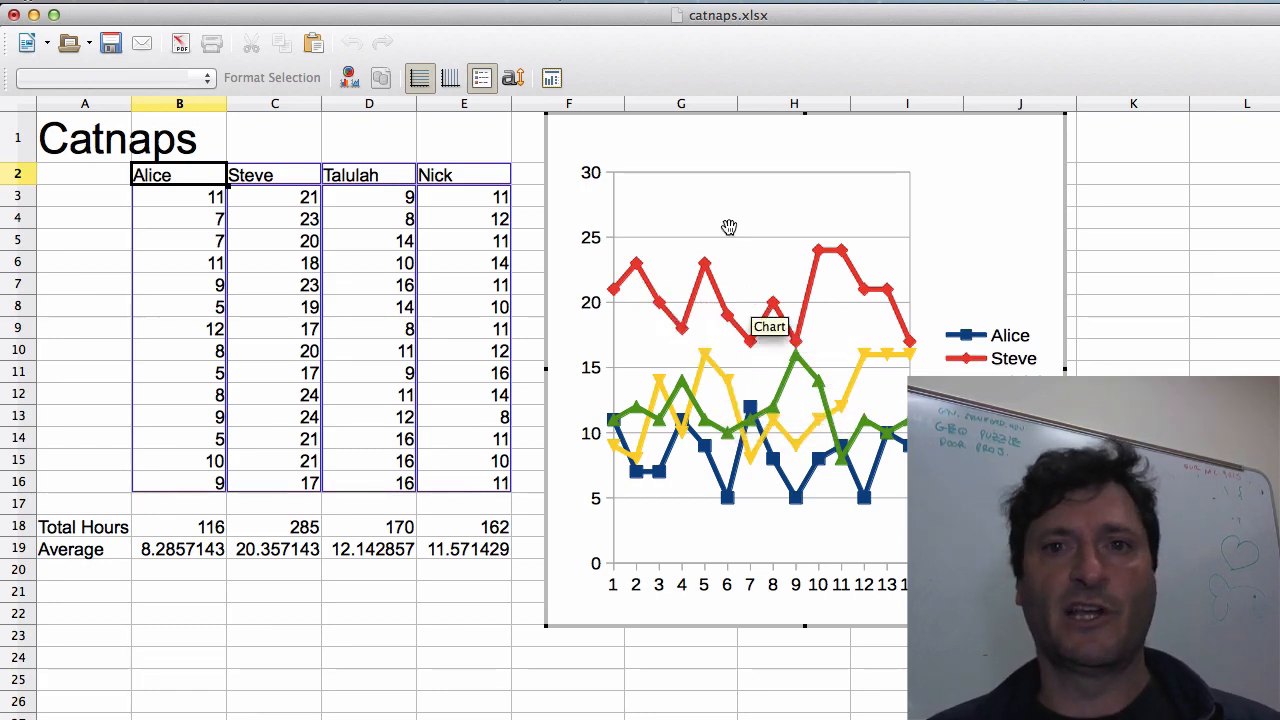
pyautogui.click(745, 142)
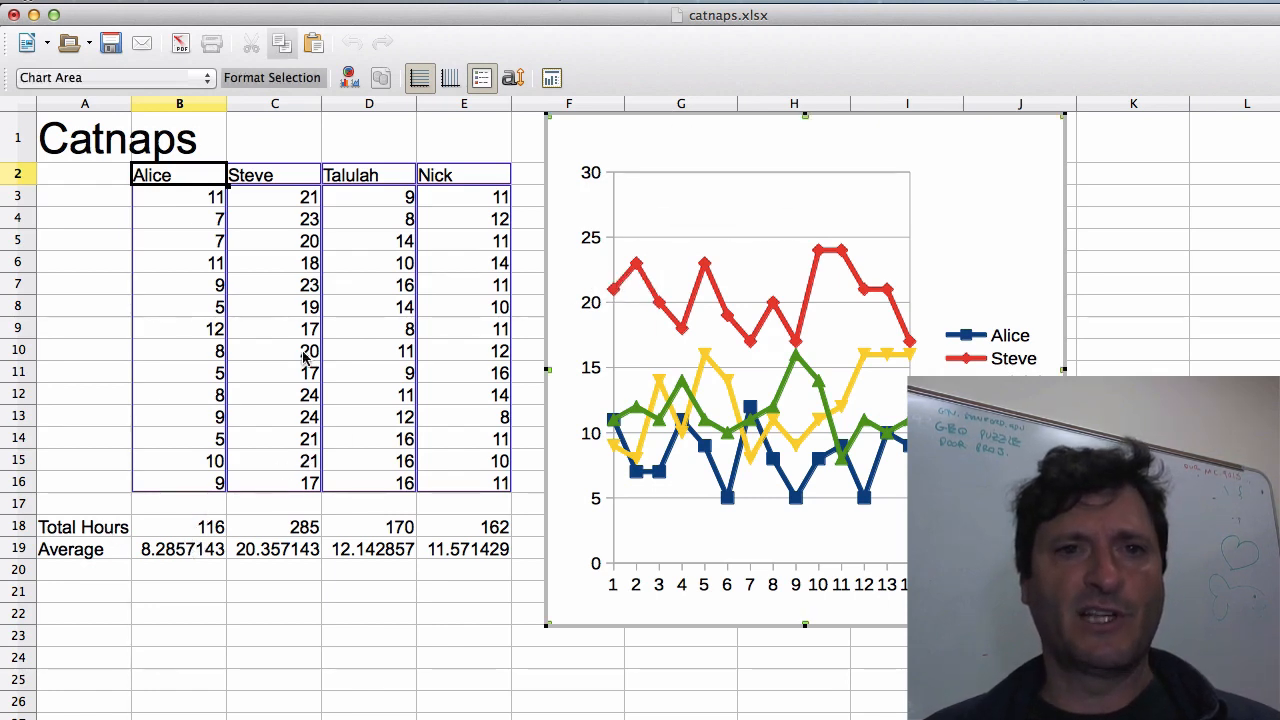